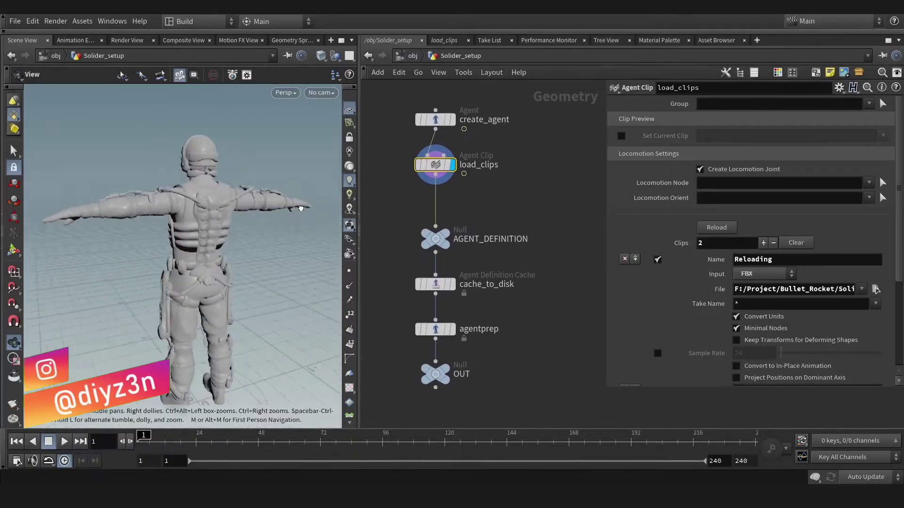
Orbit to the soldier's front and preview the agent playing the Fireing clip
{"action": "left_click_drag", "start_coordinate": [301, 209], "coordinate": [141, 212]}
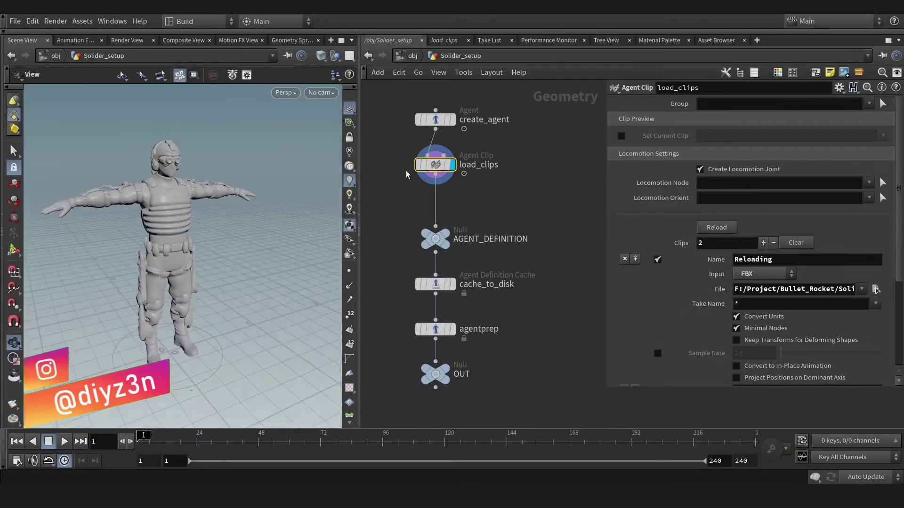
{"action": "scroll", "coordinate": [739, 210], "scroll_direction": "down", "scroll_amount": 3}
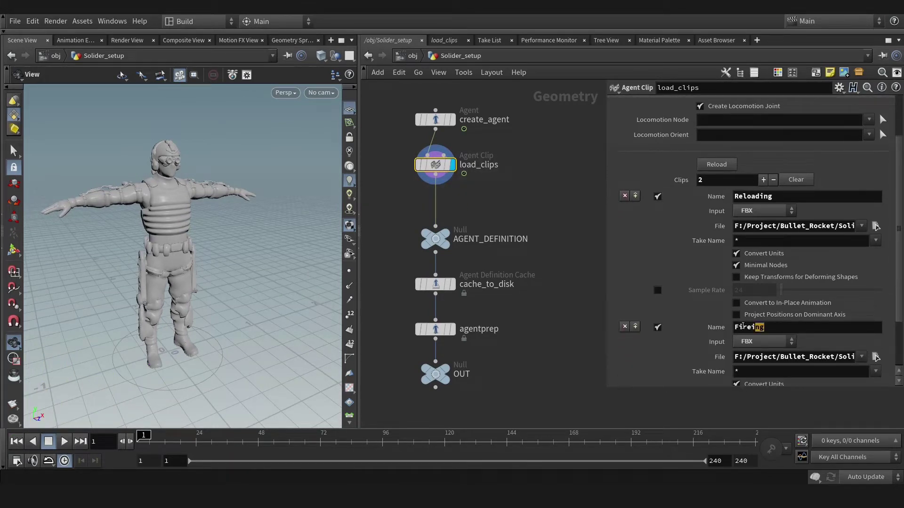
{"action": "scroll", "coordinate": [706, 202], "scroll_direction": "up", "scroll_amount": 3}
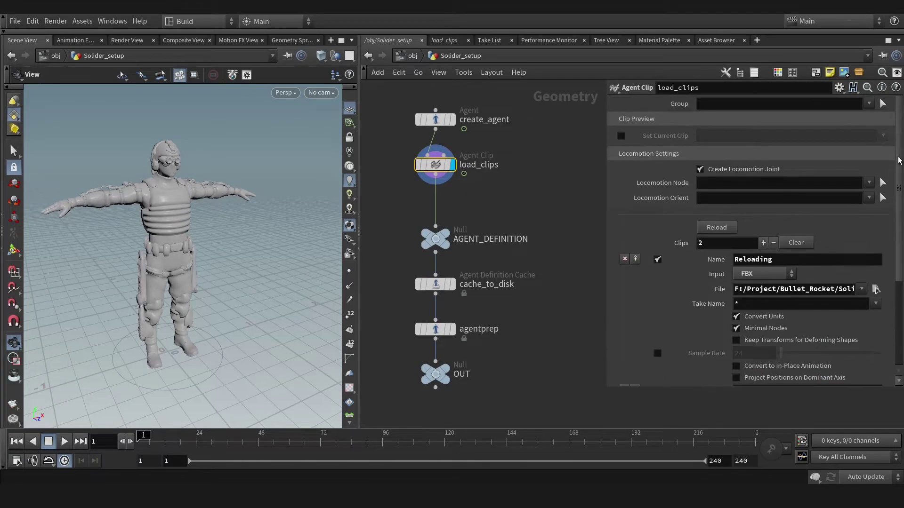
{"action": "left_click", "coordinate": [630, 136]}
{"action": "left_click", "coordinate": [883, 136]}
{"action": "left_click", "coordinate": [860, 149]}
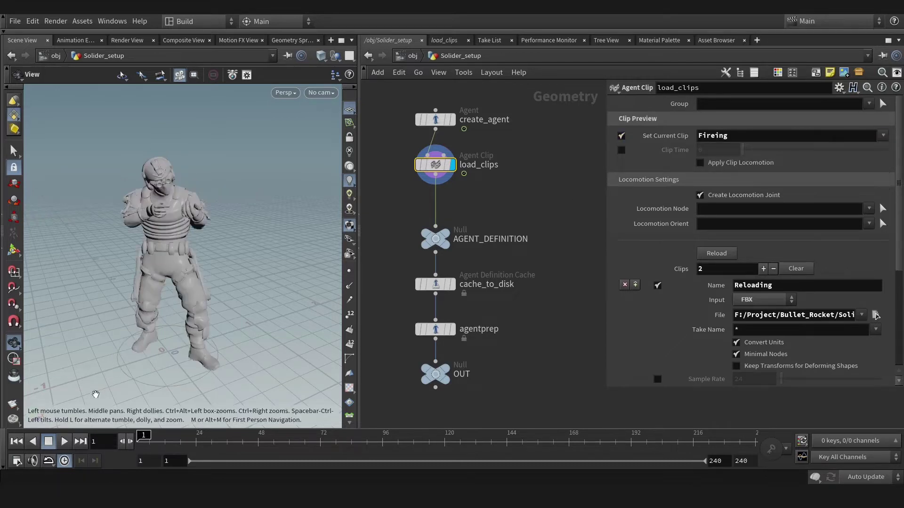
{"action": "key", "text": "Up"}
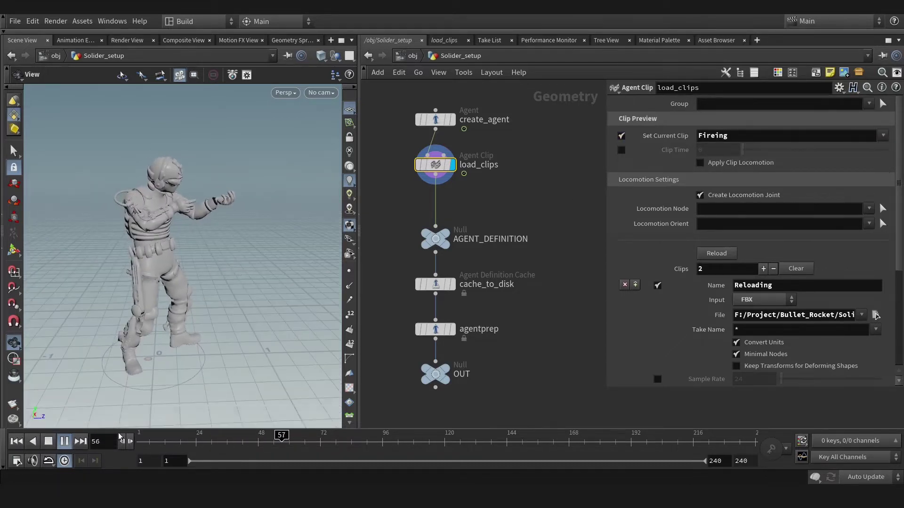
Switch the preview clip to Reloading, play it, then stop back at frame 1
{"action": "left_click", "coordinate": [843, 136]}
{"action": "key", "text": "BackSpace"}
{"action": "left_click", "coordinate": [883, 136]}
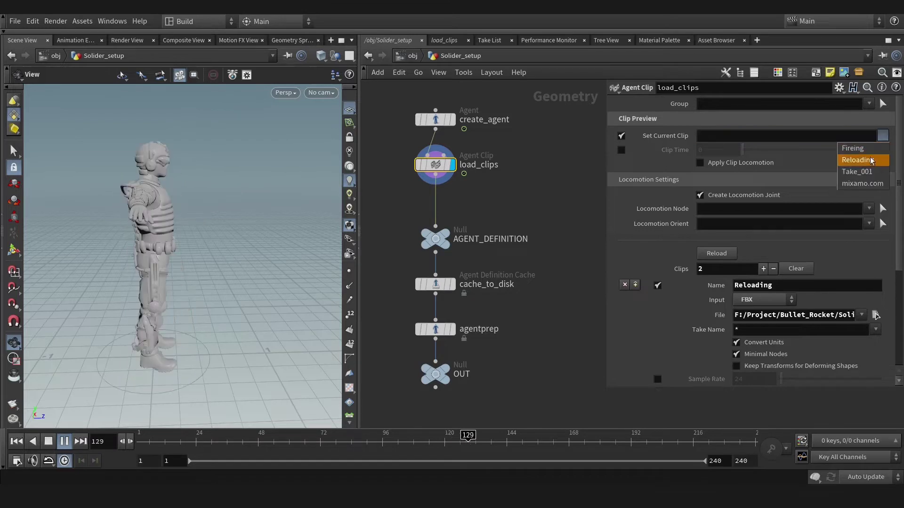
{"action": "left_click", "coordinate": [860, 160]}
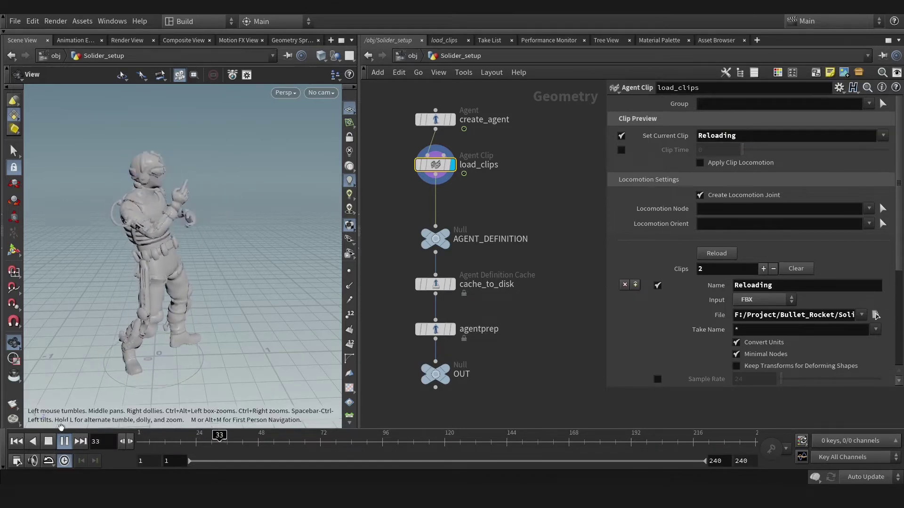
{"action": "key", "text": "ctrl+Up"}
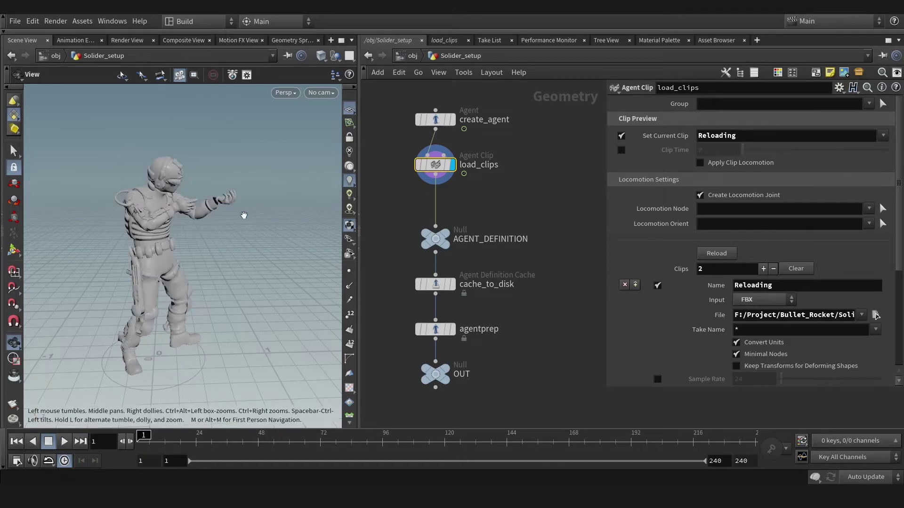
Insert a displayed Agent Layer node on the wire above AGENT_DEFINITION
{"action": "left_click_drag", "start_coordinate": [244, 215], "coordinate": [177, 261]}
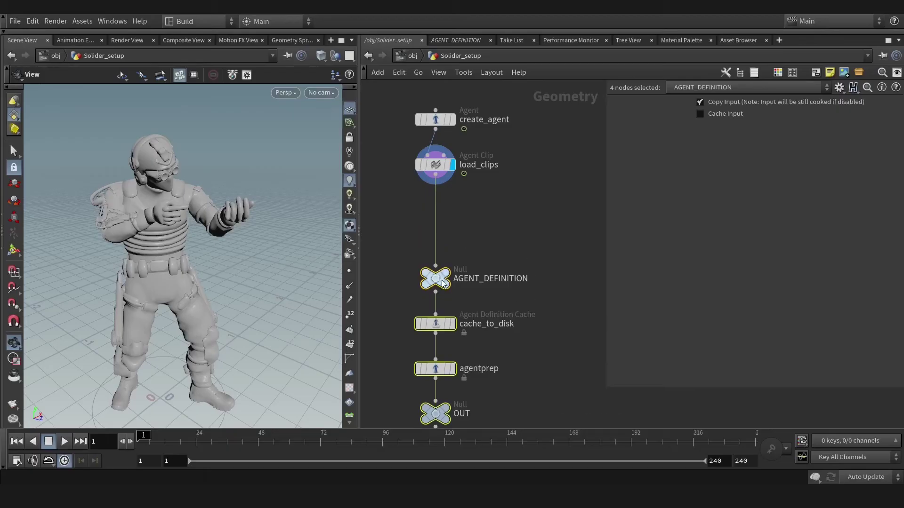
{"action": "key", "text": "Tab"}
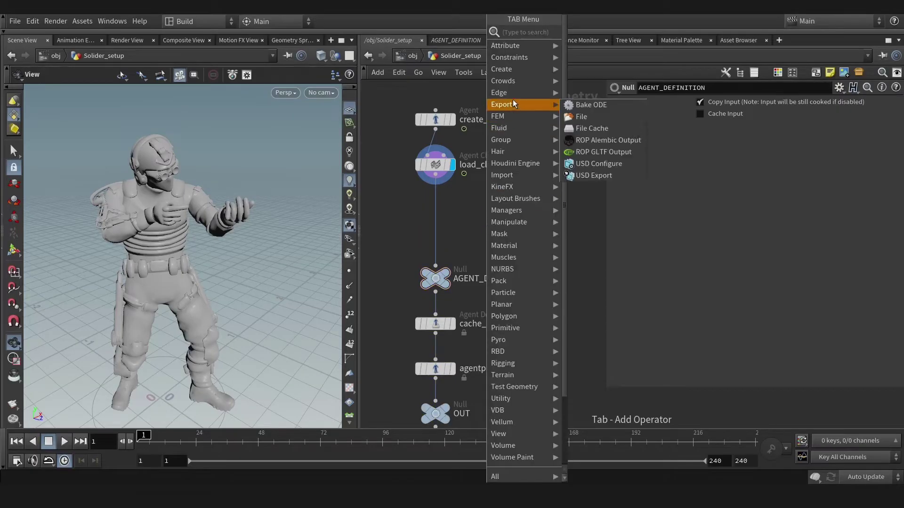
{"action": "left_click", "coordinate": [594, 187]}
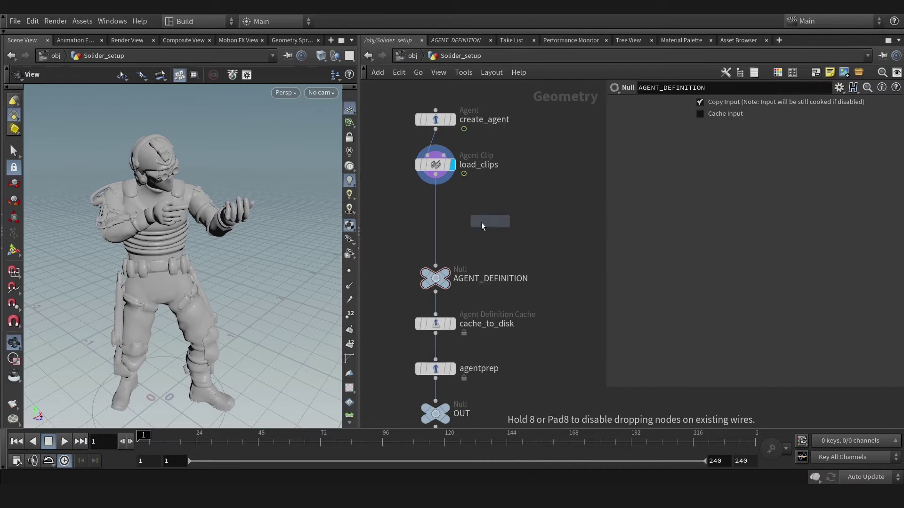
{"action": "left_click", "coordinate": [434, 230]}
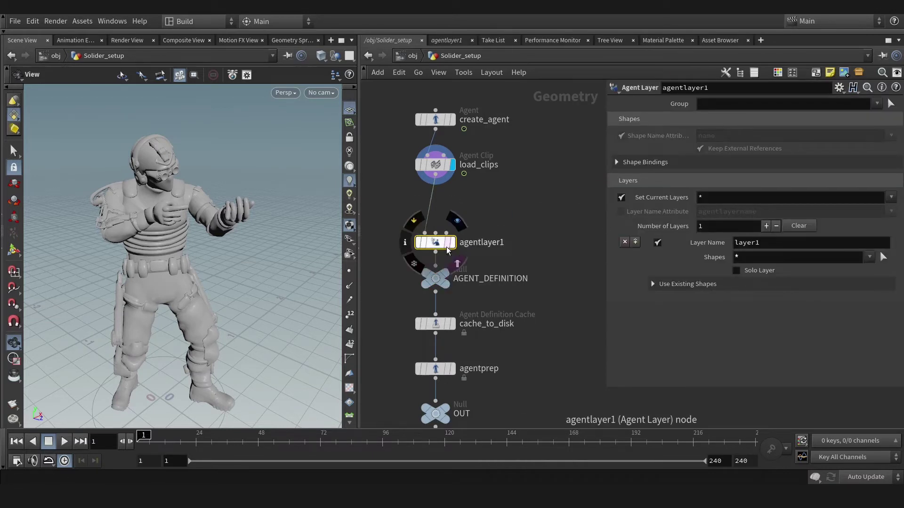
{"action": "left_click", "coordinate": [456, 221]}
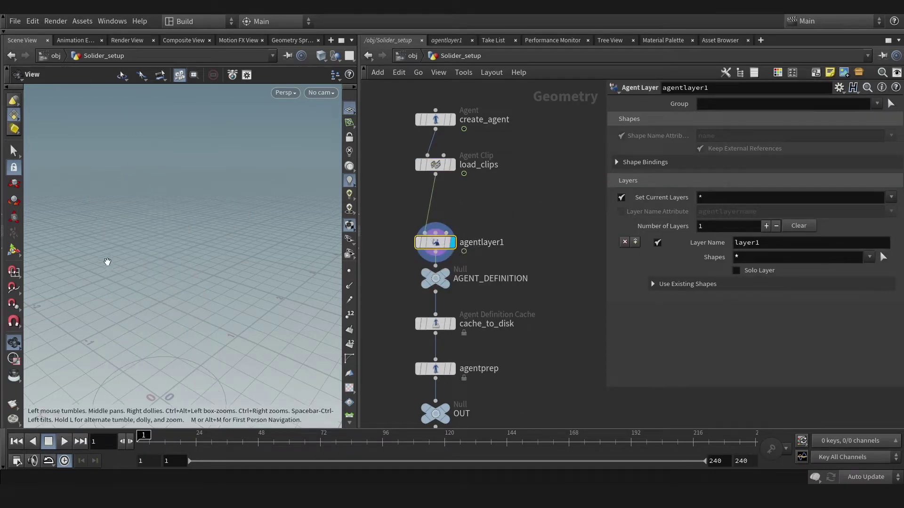
Clear the Set Current Layers value and expand the Shape Bindings settings
{"action": "left_click", "coordinate": [734, 194]}
{"action": "key", "text": "BackSpace"}
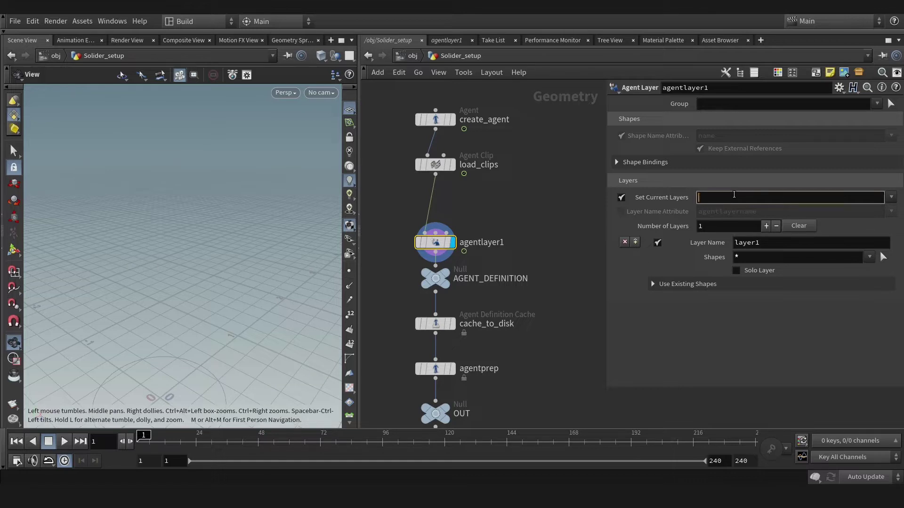
{"action": "key", "text": "Return"}
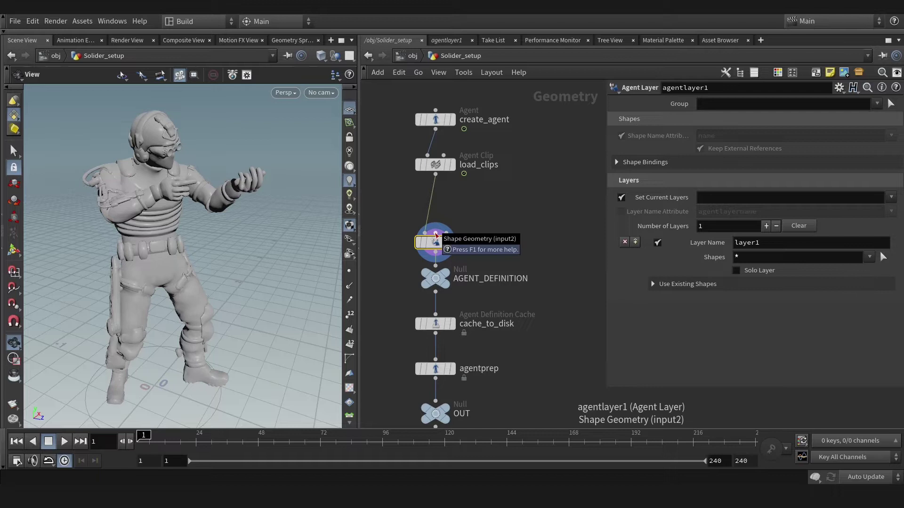
{"action": "left_click", "coordinate": [869, 257]}
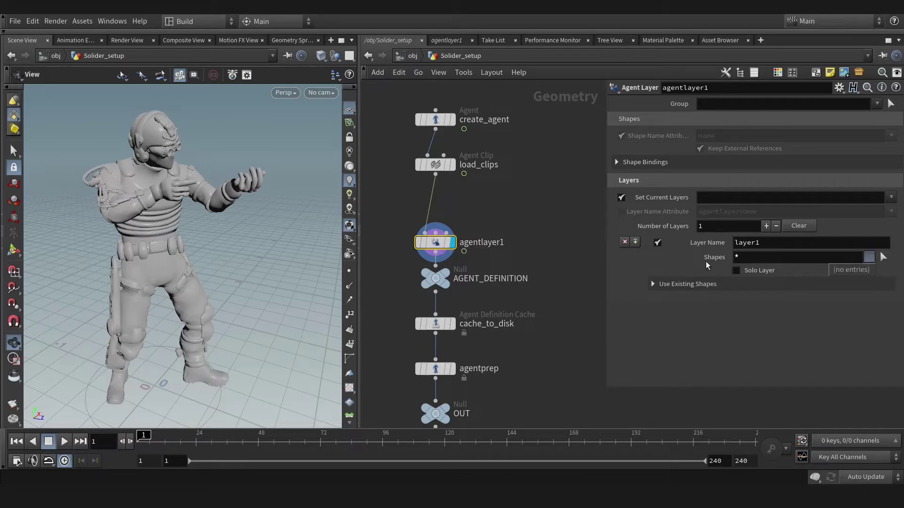
{"action": "left_click", "coordinate": [633, 162]}
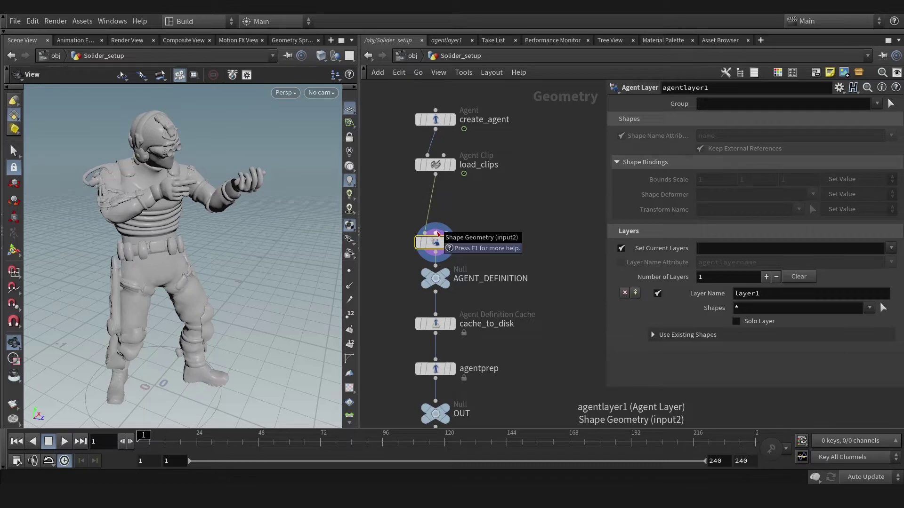
{"action": "left_click", "coordinate": [436, 234]}
Add a Sphere node feeding the agent layer's shape input
{"action": "key", "text": "Tab"}
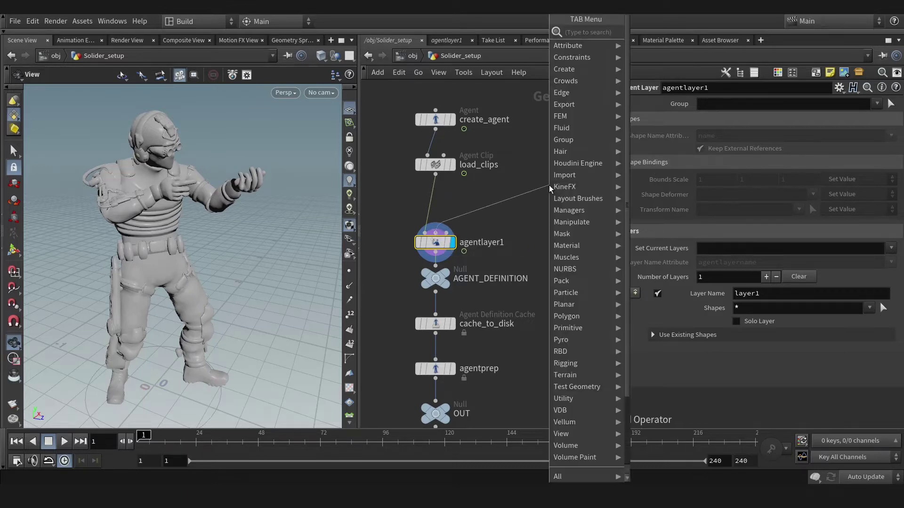
{"action": "type", "text": "sp"}
{"action": "left_click", "coordinate": [671, 40]}
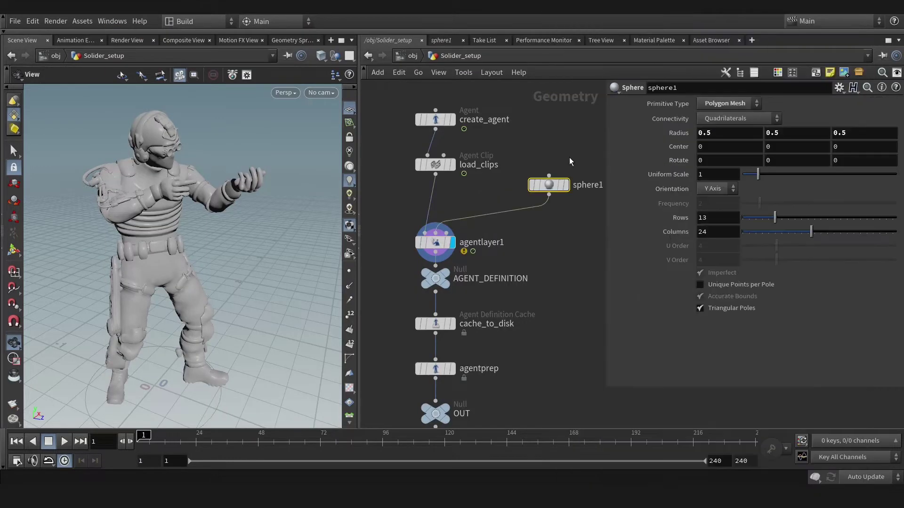
{"action": "left_click", "coordinate": [550, 152]}
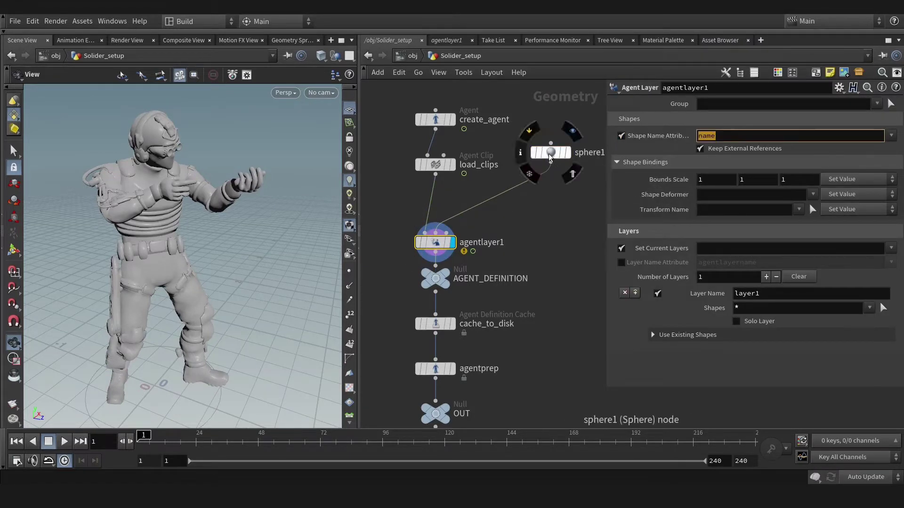
{"action": "left_click_drag", "start_coordinate": [550, 156], "coordinate": [551, 144]}
Insert an Attribute Create node between sphere1 and the agent layer
{"action": "key", "text": "Tab"}
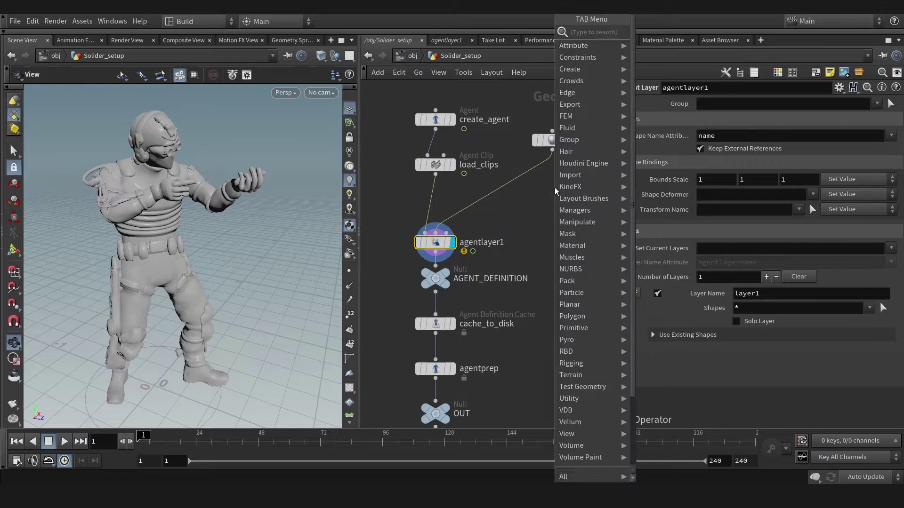
{"action": "type", "text": "cre"}
{"action": "key", "text": "Down"}
{"action": "key", "text": "Down"}
{"action": "key", "text": "Down"}
{"action": "key", "text": "Up"}
{"action": "key", "text": "Up"}
{"action": "key", "text": "Return"}
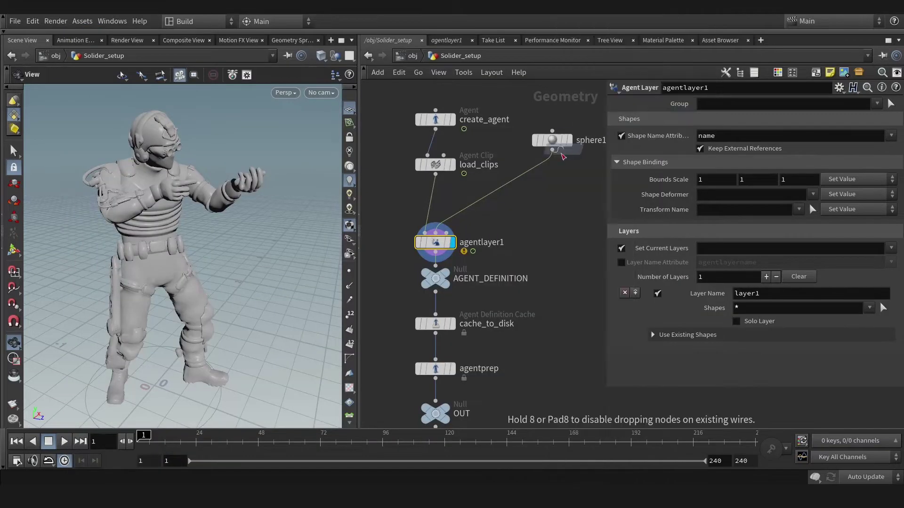
{"action": "left_click", "coordinate": [549, 168]}
{"action": "mouse_move", "coordinate": [546, 163]}
{"action": "left_mouse_down"}
{"action": "mouse_move", "coordinate": [540, 180]}
{"action": "mouse_move", "coordinate": [553, 177]}
{"action": "left_mouse_up"}
{"action": "type", "text": "name"}
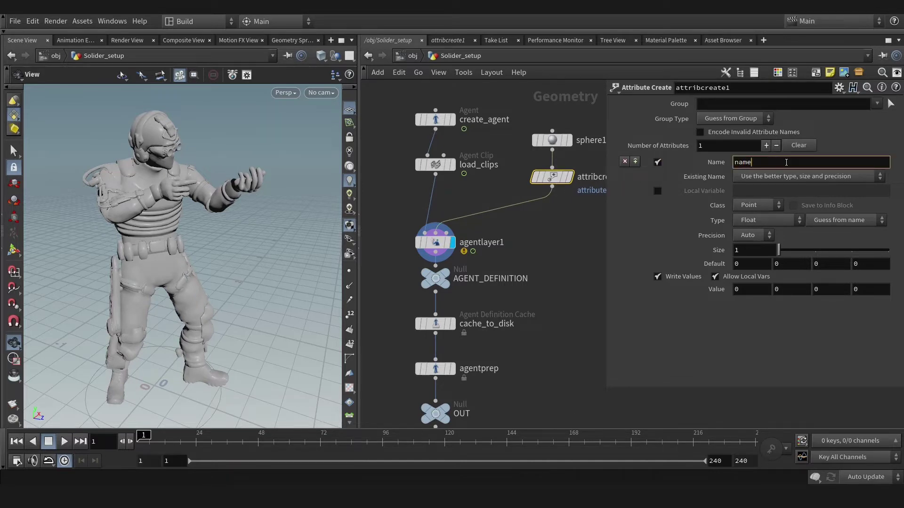
Make 'name' a primitive string attribute valued my_sphere and check it in the Geometry Spreadsheet
{"action": "key", "text": "Return"}
{"action": "left_click", "coordinate": [751, 220]}
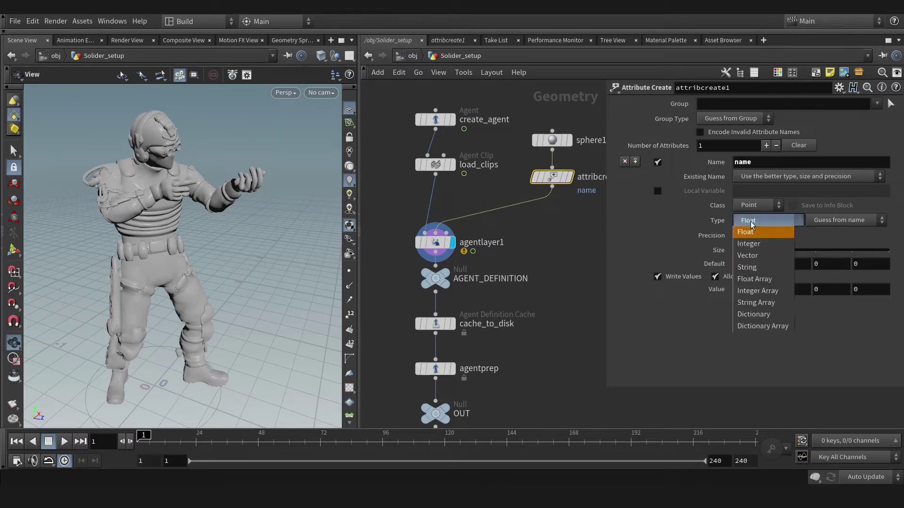
{"action": "left_click", "coordinate": [750, 206]}
{"action": "left_click", "coordinate": [756, 225]}
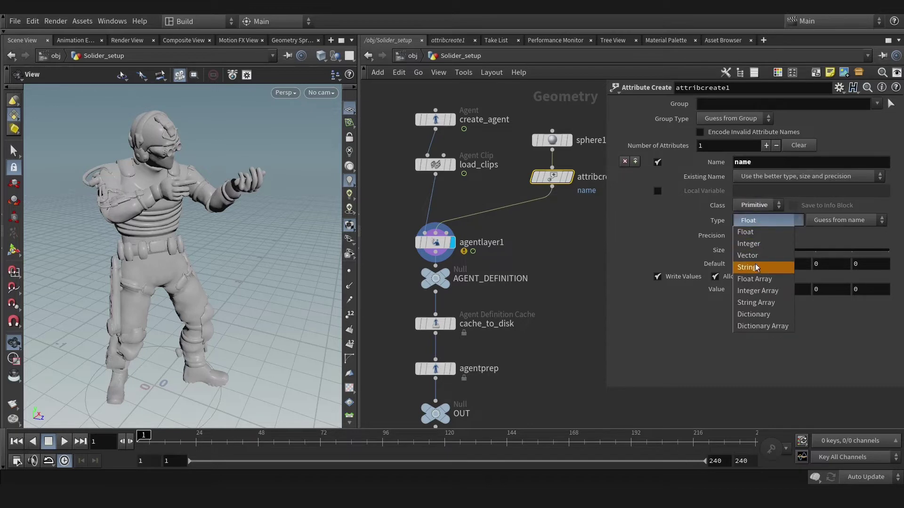
{"action": "left_click", "coordinate": [755, 263]}
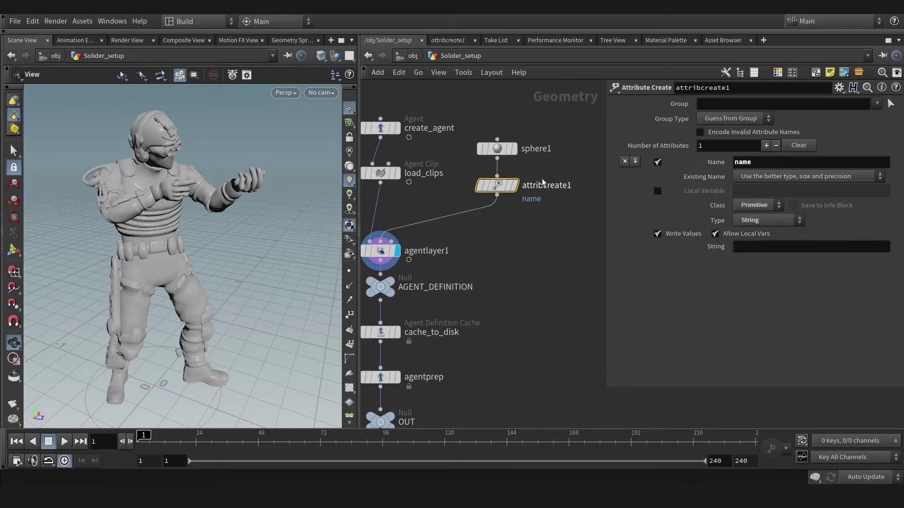
{"action": "double_click", "coordinate": [549, 150]}
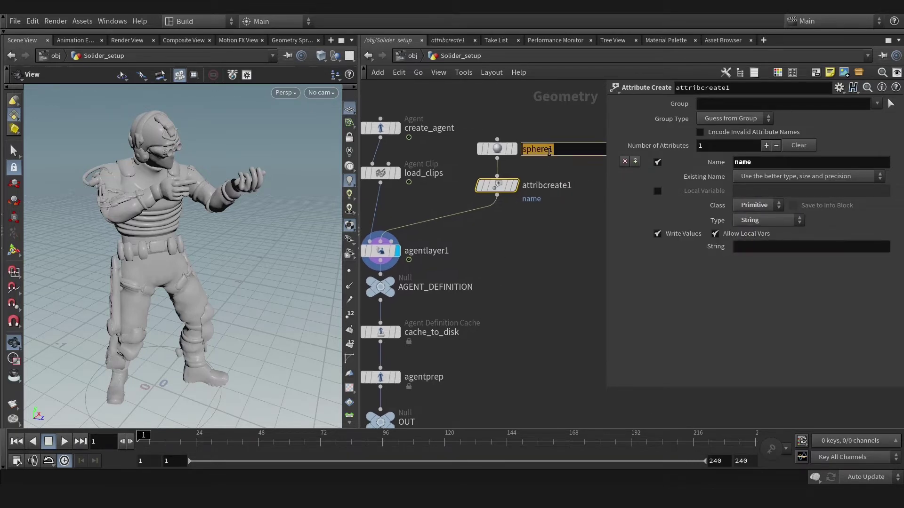
{"action": "left_click", "coordinate": [764, 249]}
{"action": "type", "text": "my_sphere"}
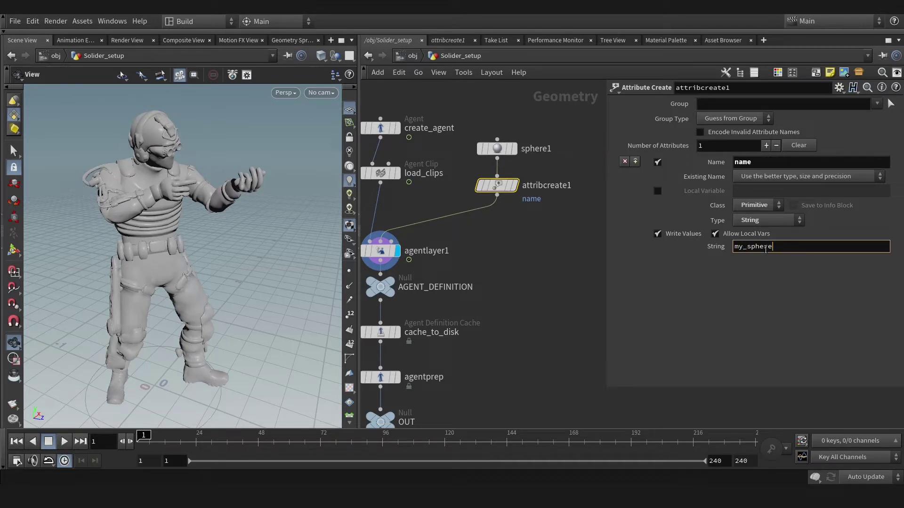
{"action": "key", "text": "Return"}
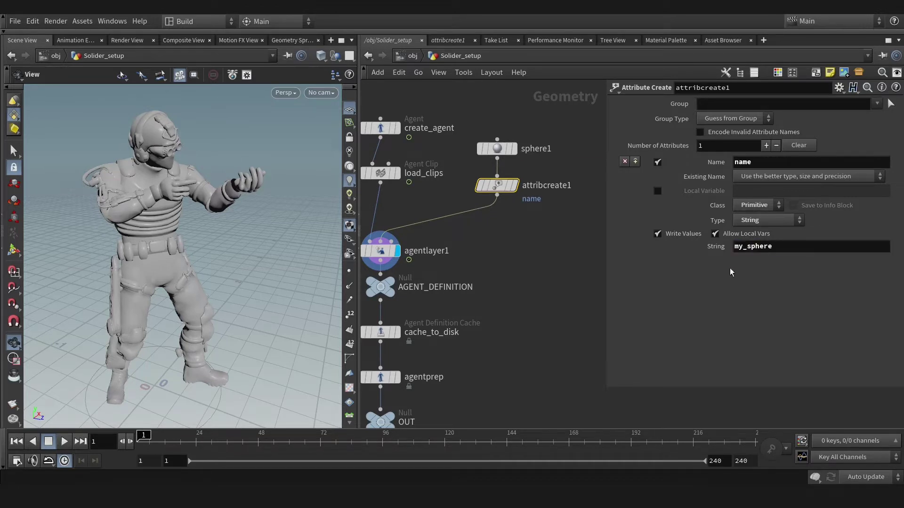
{"action": "left_click", "coordinate": [290, 40]}
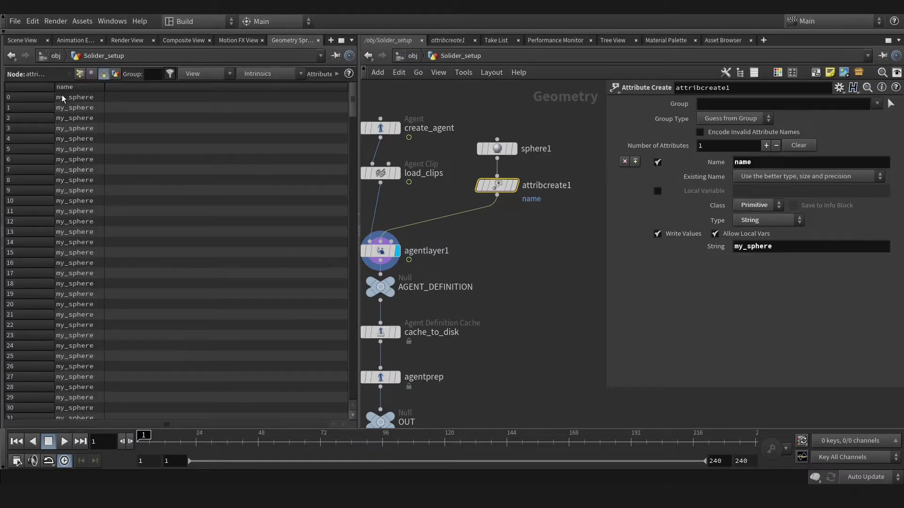
Set agentlayer1's Shapes to just my_sphere
{"action": "left_click", "coordinate": [22, 40]}
{"action": "middle_click_drag", "start_coordinate": [471, 282], "coordinate": [499, 262]}
{"action": "left_click", "coordinate": [408, 230]}
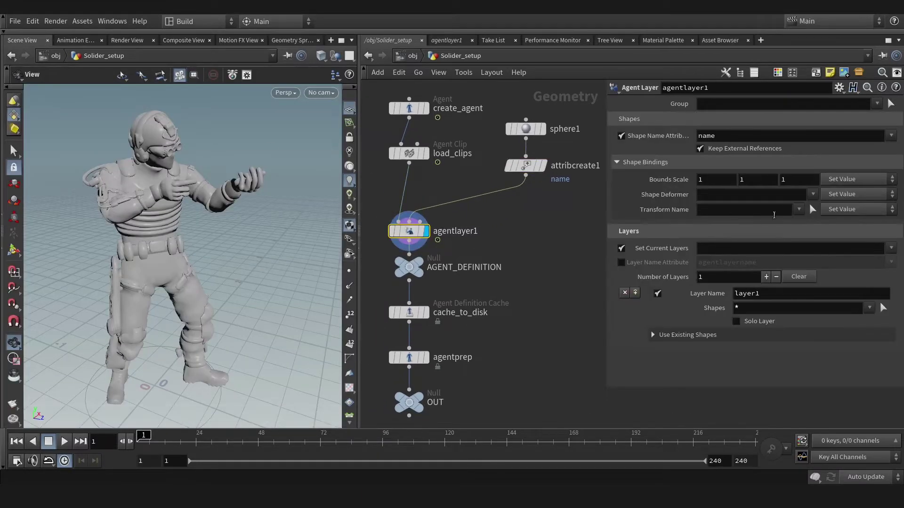
{"action": "left_click", "coordinate": [869, 307]}
{"action": "left_click", "coordinate": [851, 319]}
{"action": "left_click", "coordinate": [749, 309]}
{"action": "key", "text": "Home"}
{"action": "key", "text": "Delete"}
{"action": "key", "text": "Delete"}
{"action": "left_click_drag", "start_coordinate": [774, 308], "coordinate": [717, 309]}
{"action": "key", "text": "ctrl+c"}
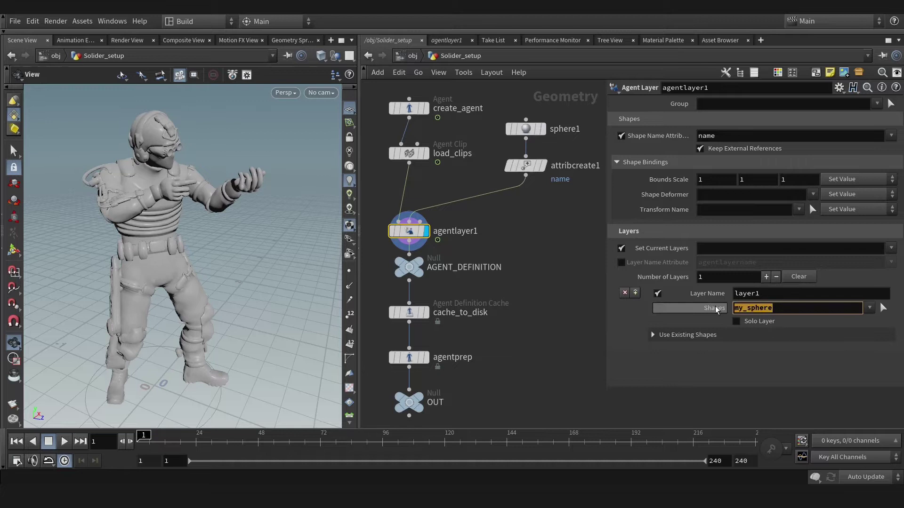
Rename the layer to my_sphere, make it current, and include Source Layer default shapes
{"action": "double_click", "coordinate": [783, 291]}
{"action": "key", "text": "ctrl+v"}
{"action": "key", "text": "Return"}
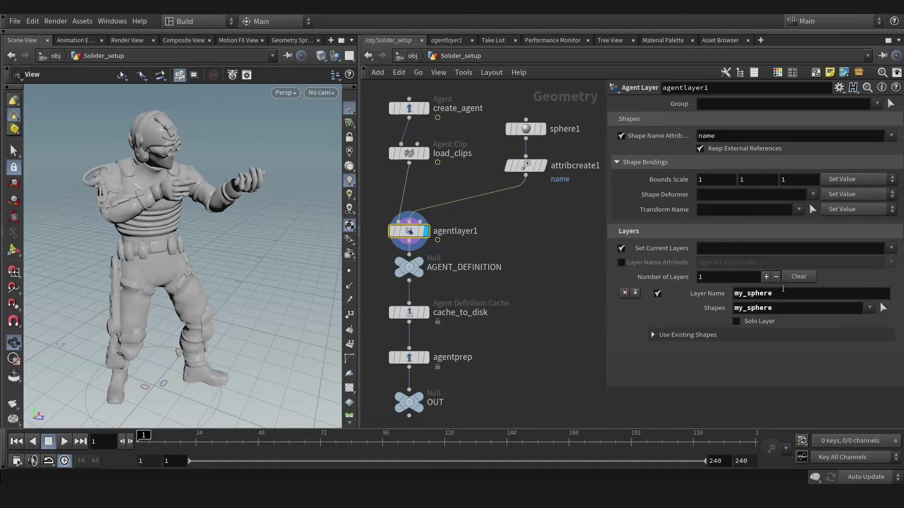
{"action": "left_click", "coordinate": [891, 248]}
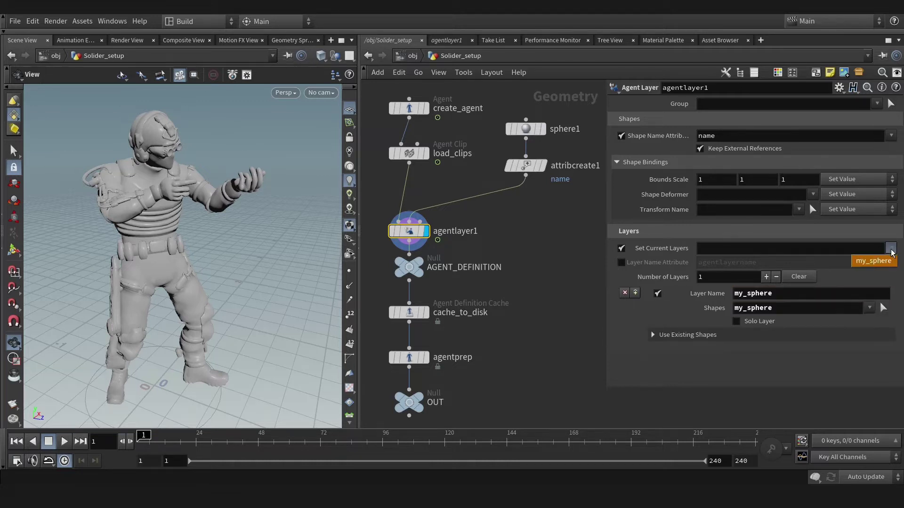
{"action": "left_click", "coordinate": [870, 259]}
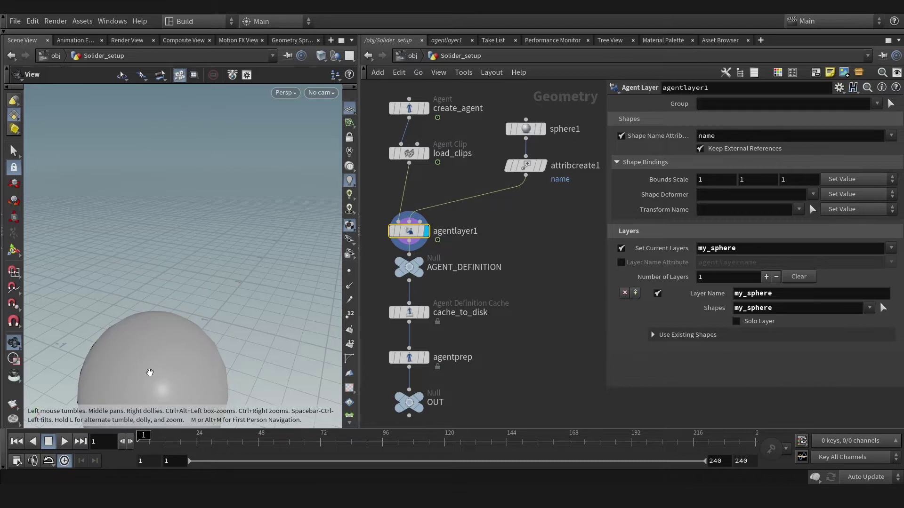
{"action": "left_click", "coordinate": [652, 334]}
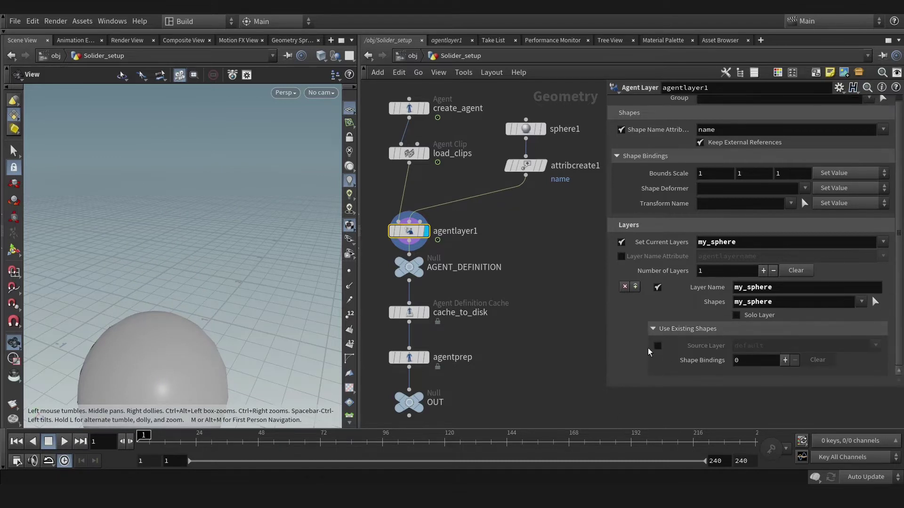
{"action": "left_click", "coordinate": [657, 346]}
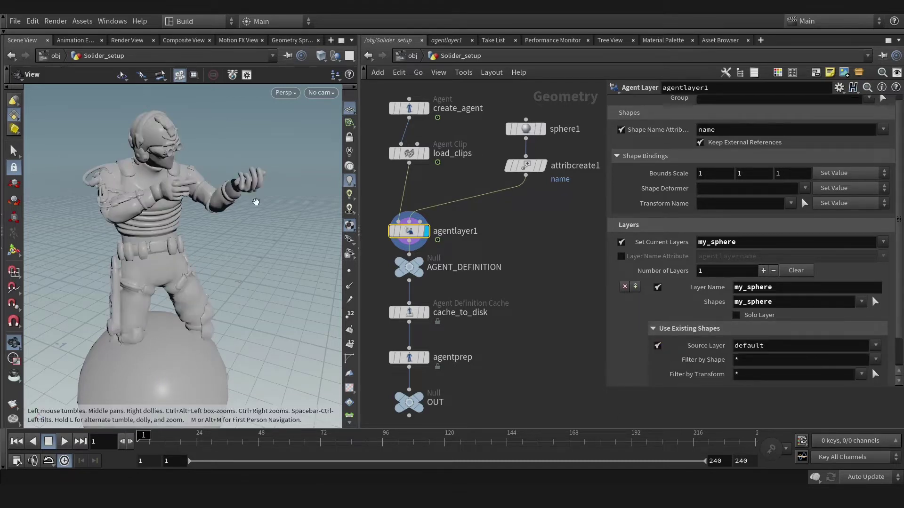
Insert a Transform after sphere1 with Translate Y 1.2 and Uniform Scale 0.55
{"action": "middle_click_drag", "start_coordinate": [523, 131], "coordinate": [524, 236]}
{"action": "left_click_drag", "start_coordinate": [526, 233], "coordinate": [525, 186]}
{"action": "key", "text": "Tab"}
{"action": "type", "text": "tr"}
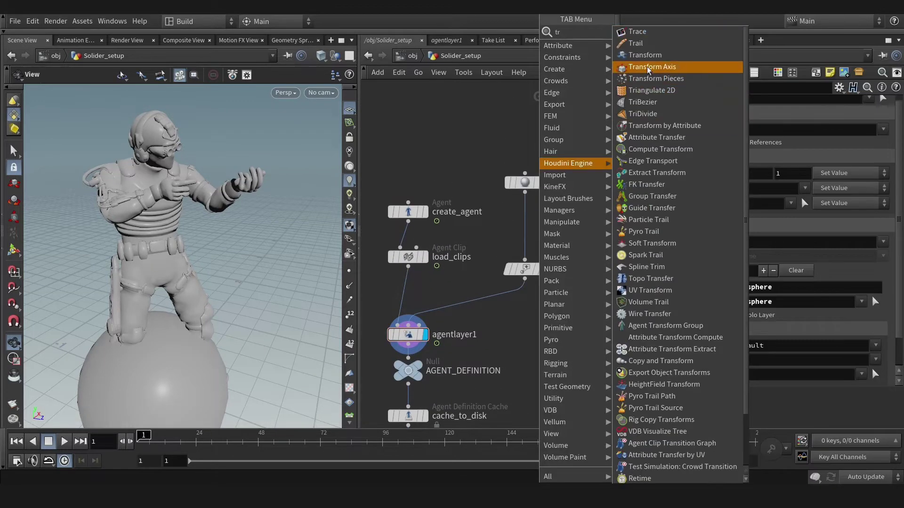
{"action": "left_click", "coordinate": [645, 55]}
{"action": "left_click", "coordinate": [525, 226]}
{"action": "middle_click_drag", "start_coordinate": [781, 131], "coordinate": [838, 119]}
{"action": "left_click", "coordinate": [408, 334]}
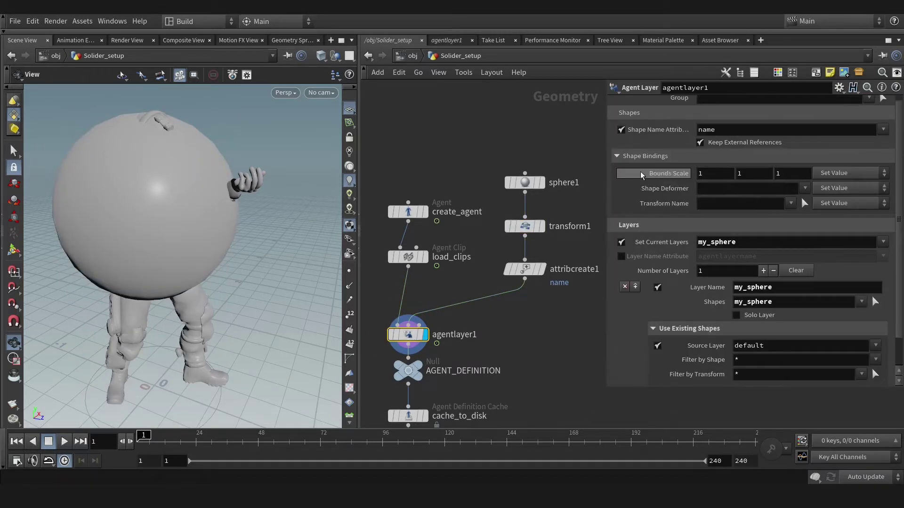
{"action": "left_click", "coordinate": [524, 226]}
Set the sphere scale to 0.55 and add a red Color node below attribcreate1
{"action": "left_click_drag", "start_coordinate": [759, 202], "coordinate": [751, 202]}
{"action": "key", "text": "Tab"}
{"action": "type", "text": "c"}
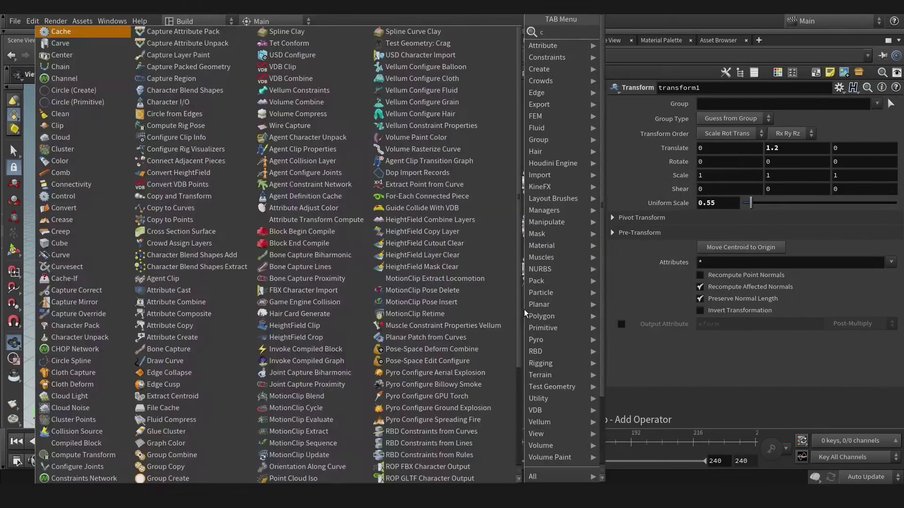
{"action": "type", "text": "olor"}
{"action": "key", "text": "Return"}
{"action": "left_click", "coordinate": [525, 301]}
{"action": "left_click", "coordinate": [709, 175]}
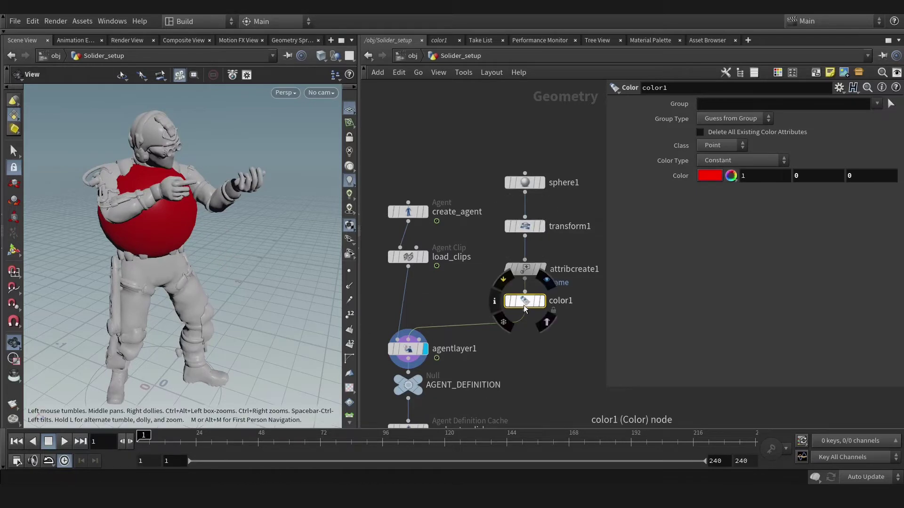
Bind the sphere to the mixamorig_Head joint and set its Uniform Scale to 30
{"action": "left_click", "coordinate": [408, 349]}
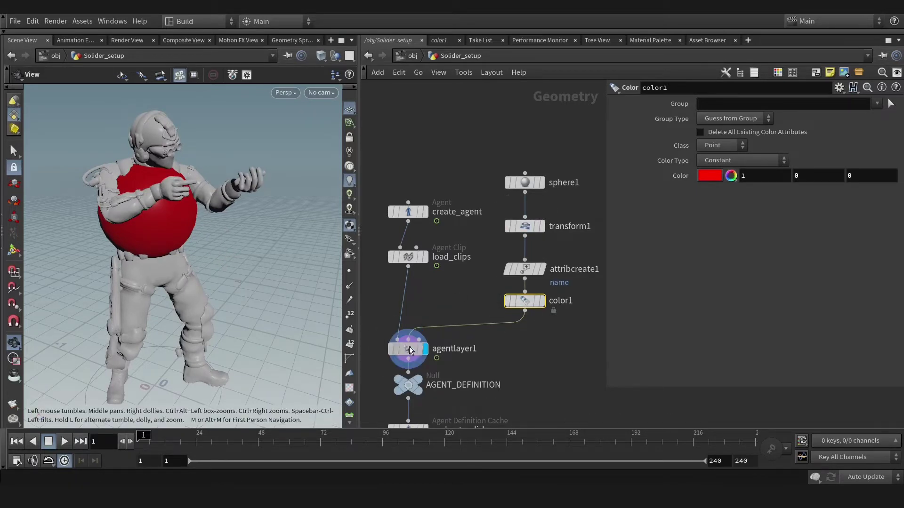
{"action": "left_click", "coordinate": [790, 203]}
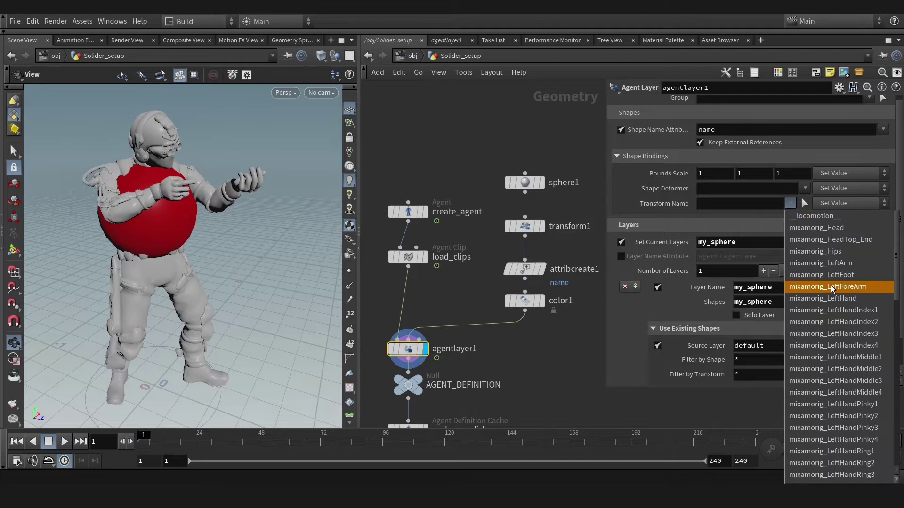
{"action": "left_click", "coordinate": [816, 227]}
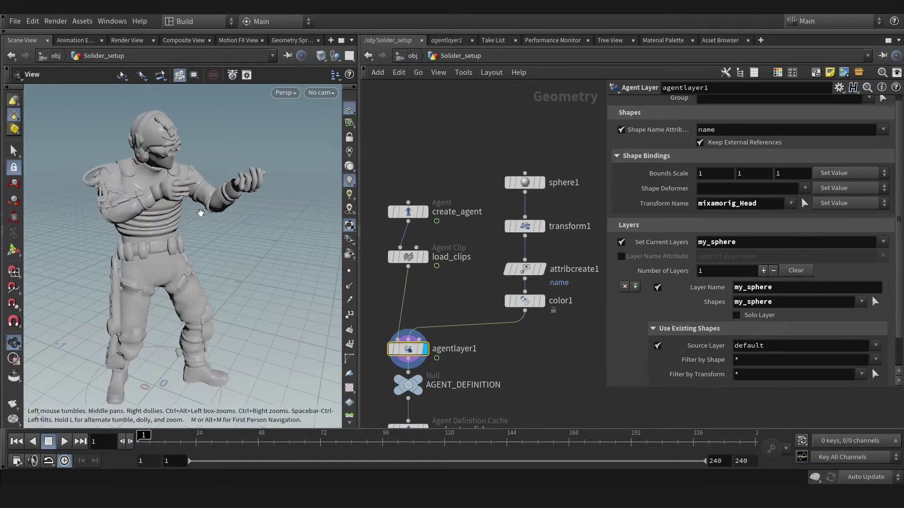
{"action": "left_click", "coordinate": [524, 227]}
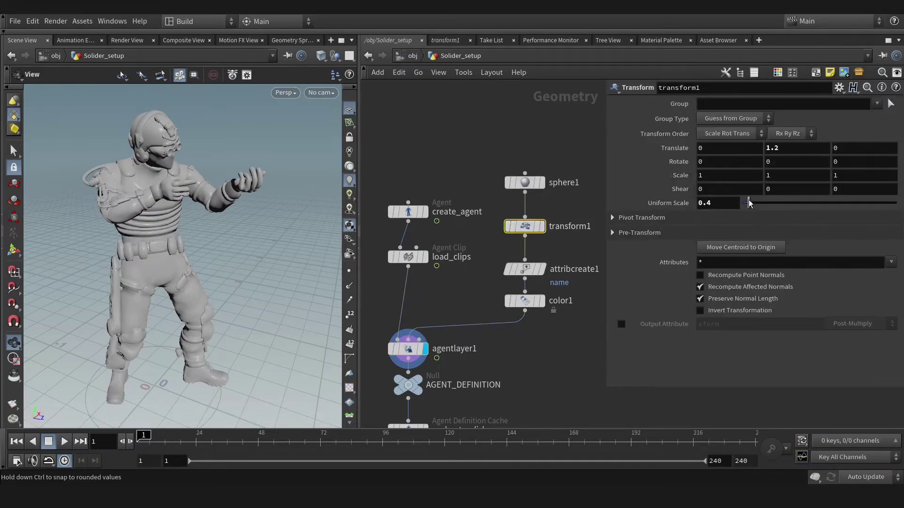
{"action": "middle_click_drag", "start_coordinate": [723, 203], "coordinate": [747, 160]}
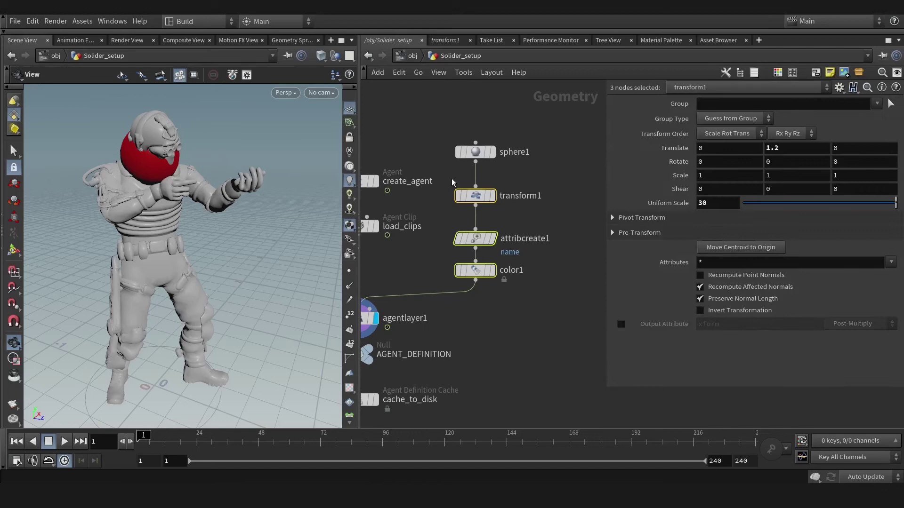
Duplicate the transform, name and colour nodes, feed a new Box into them, and name it my_box
{"action": "key", "text": "ctrl+c"}
{"action": "key", "text": "ctrl+v"}
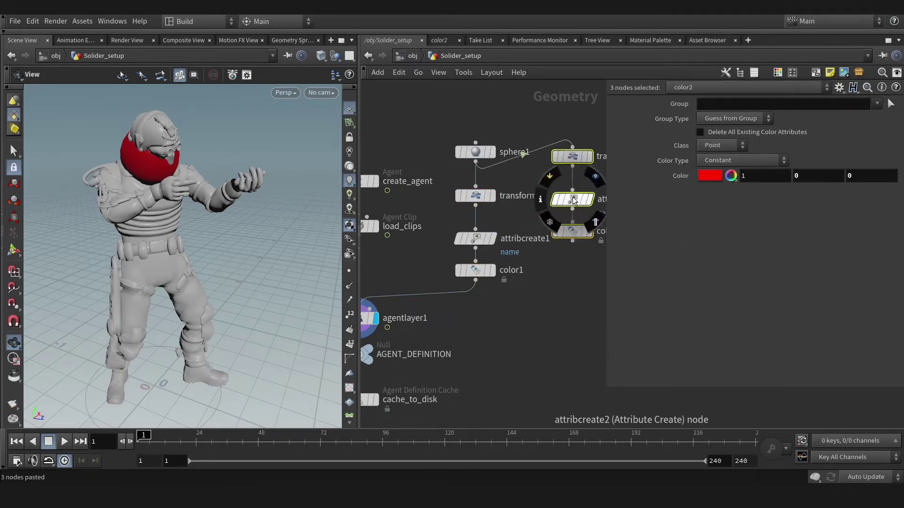
{"action": "left_click", "coordinate": [552, 274]}
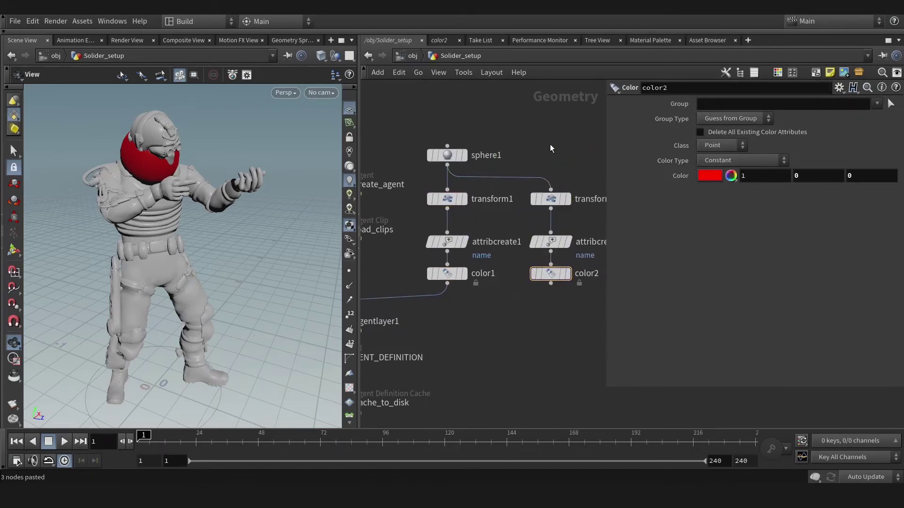
{"action": "key", "text": "Tab"}
{"action": "mouse_move", "coordinate": [566, 80]}
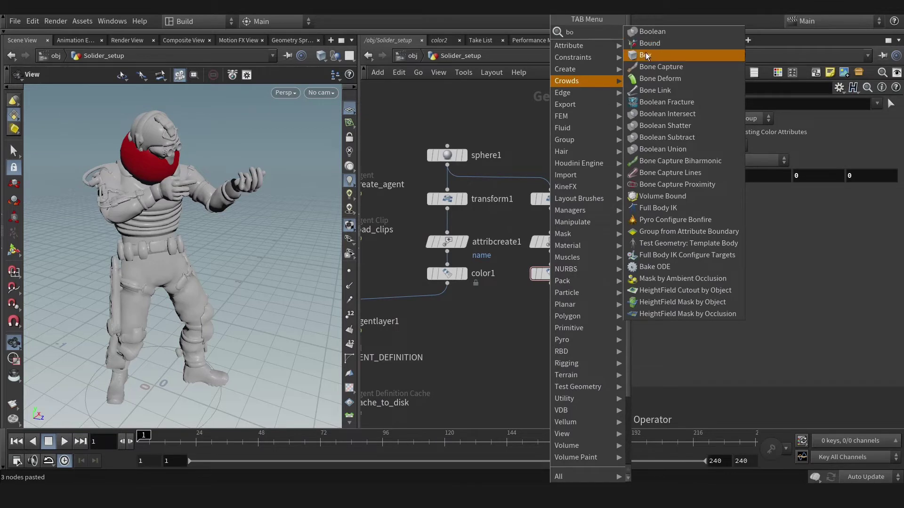
{"action": "left_click", "coordinate": [668, 48]}
{"action": "left_click", "coordinate": [544, 138]}
{"action": "left_click_drag", "start_coordinate": [541, 140], "coordinate": [551, 160]}
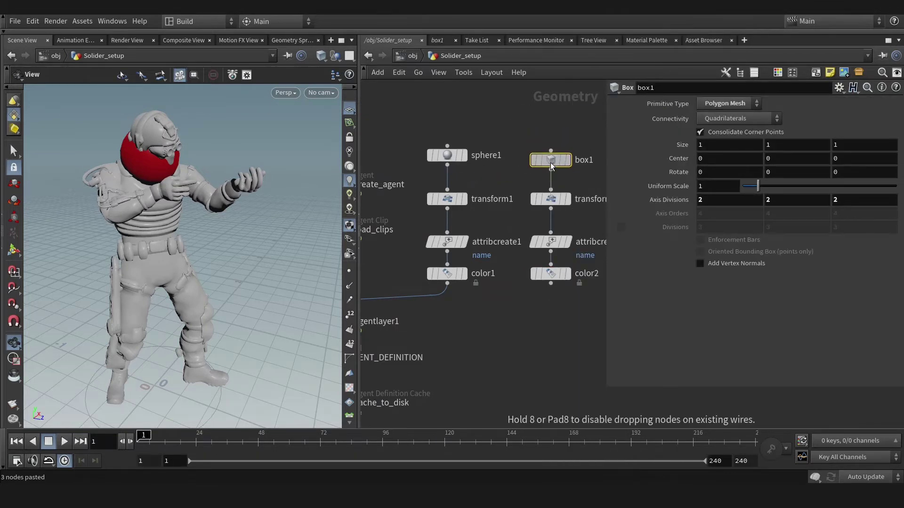
{"action": "left_click", "coordinate": [551, 246]}
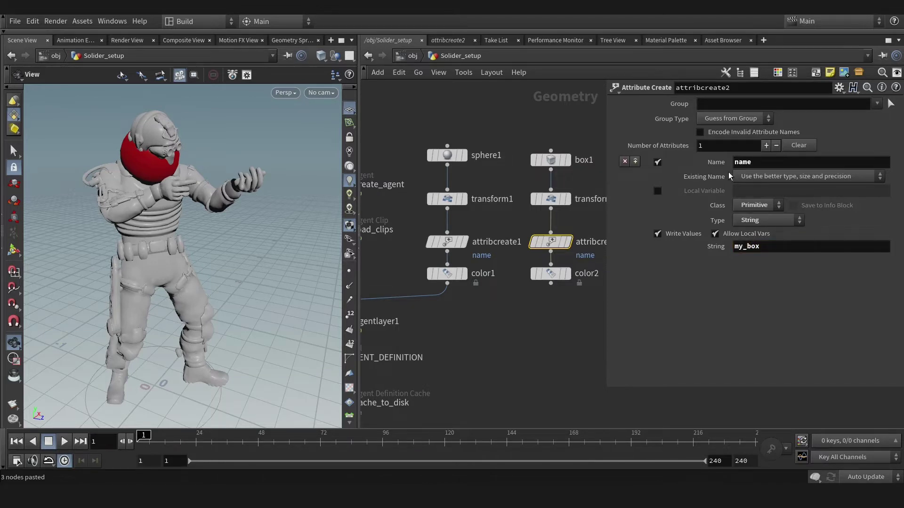
Set the second Color node to green in the Color Editor
{"action": "left_click", "coordinate": [578, 276]}
{"action": "left_click", "coordinate": [713, 177]}
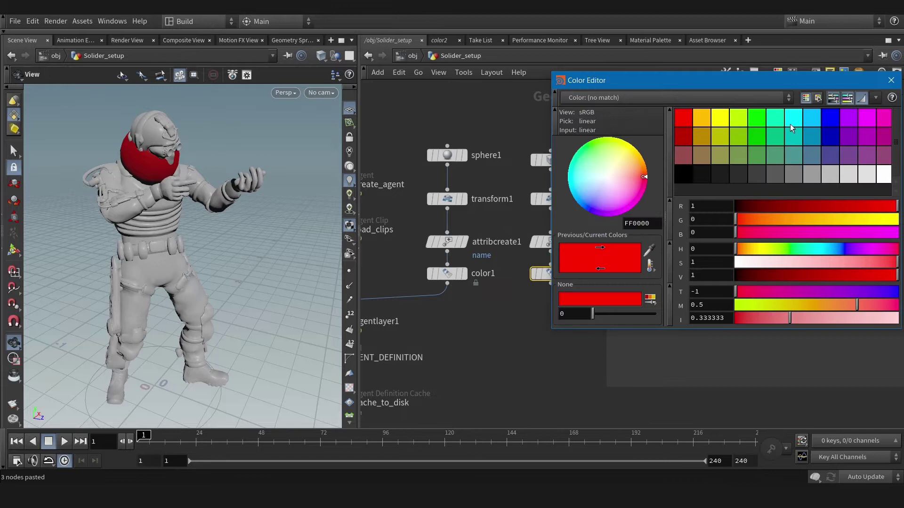
{"action": "left_click", "coordinate": [831, 119]}
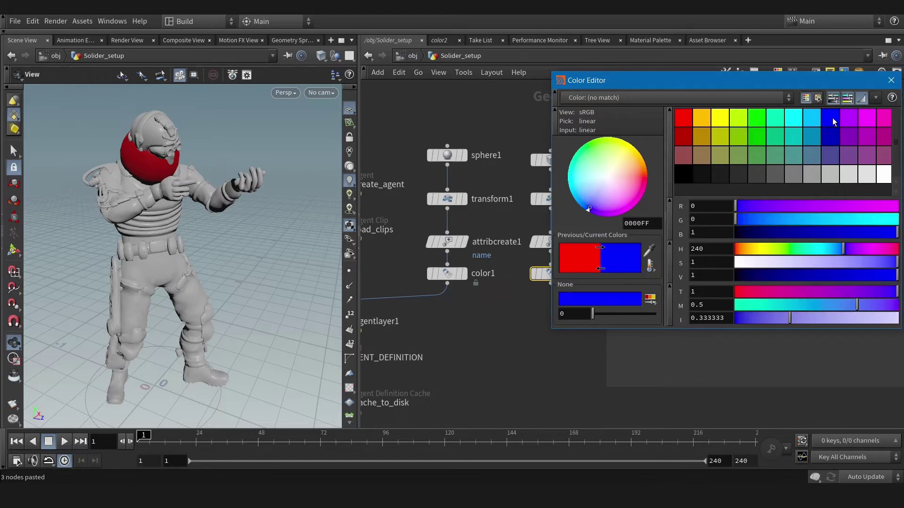
{"action": "left_click", "coordinate": [762, 121]}
{"action": "left_click", "coordinate": [892, 80]}
{"action": "mouse_move", "coordinate": [511, 320]}
{"action": "middle_mouse_down"}
{"action": "mouse_move", "coordinate": [566, 289]}
{"action": "mouse_move", "coordinate": [549, 301]}
{"action": "middle_mouse_up"}
Merge the red sphere and green box branches into the agent layer's shape input
{"action": "key", "text": "Tab"}
{"action": "type", "text": "mer"}
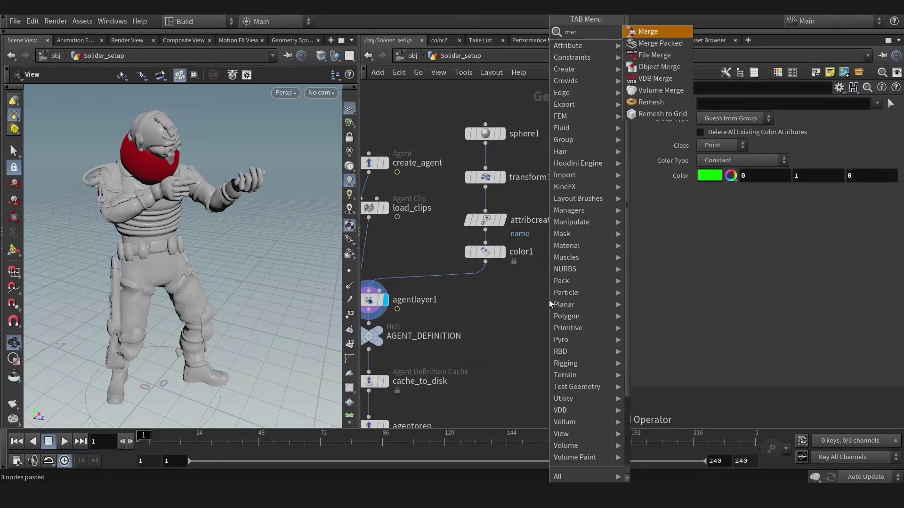
{"action": "left_click", "coordinate": [648, 31]}
{"action": "left_click", "coordinate": [542, 290]}
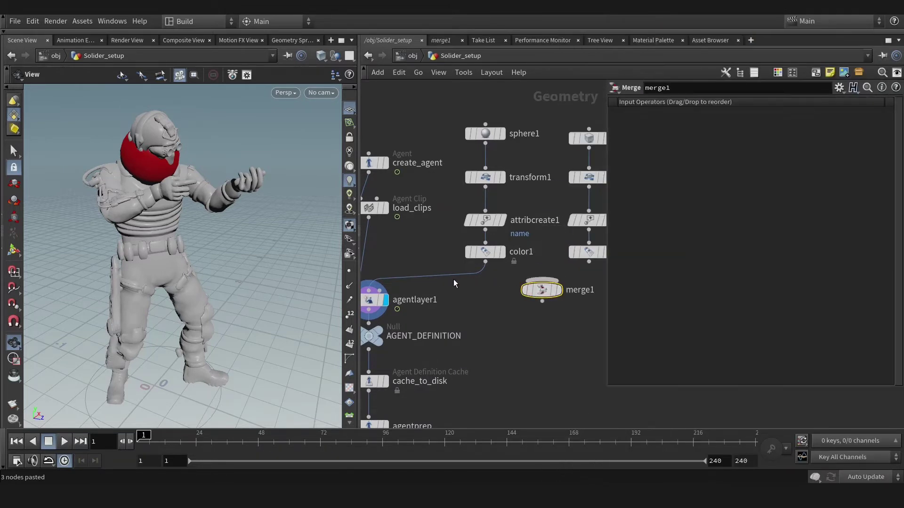
{"action": "left_click", "coordinate": [454, 279]}
{"action": "left_click", "coordinate": [541, 296]}
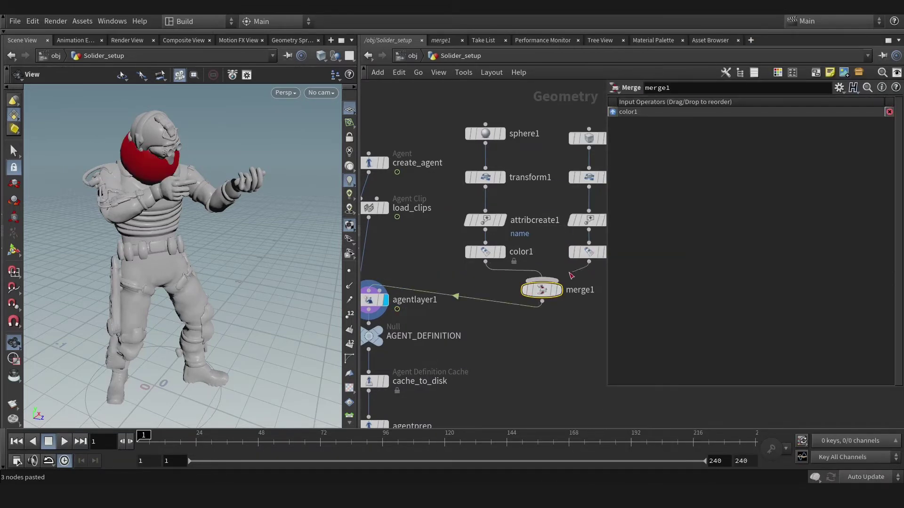
{"action": "left_click", "coordinate": [541, 281]}
{"action": "middle_click_drag", "start_coordinate": [370, 301], "coordinate": [414, 315]}
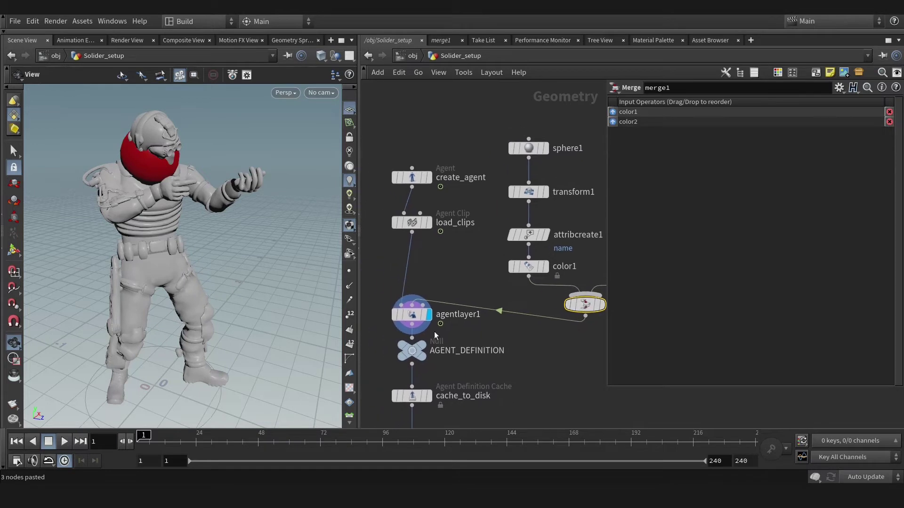
Add a second agent layer named my_box using the my_box shape
{"action": "left_click", "coordinate": [414, 315]}
{"action": "left_click", "coordinate": [694, 298]}
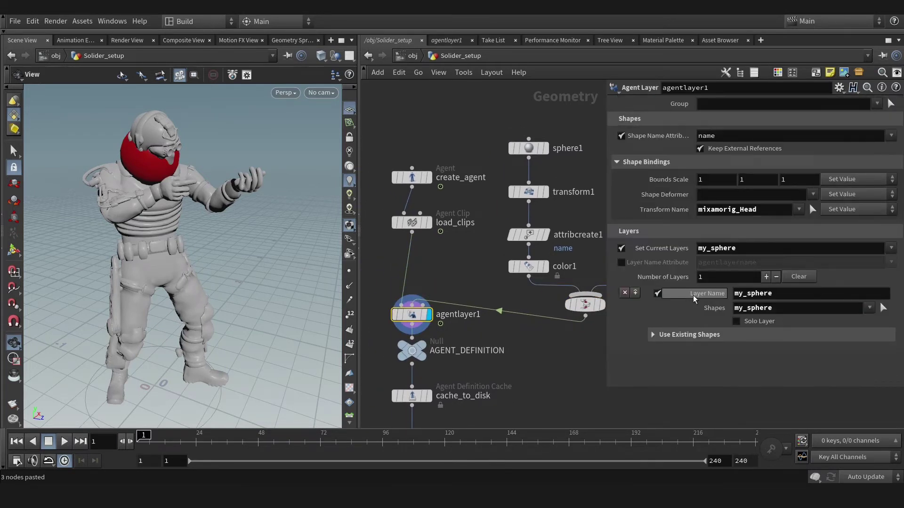
{"action": "key", "text": "shift+Tab"}
{"action": "key", "text": "shift+Tab"}
{"action": "key", "text": "shift+Tab"}
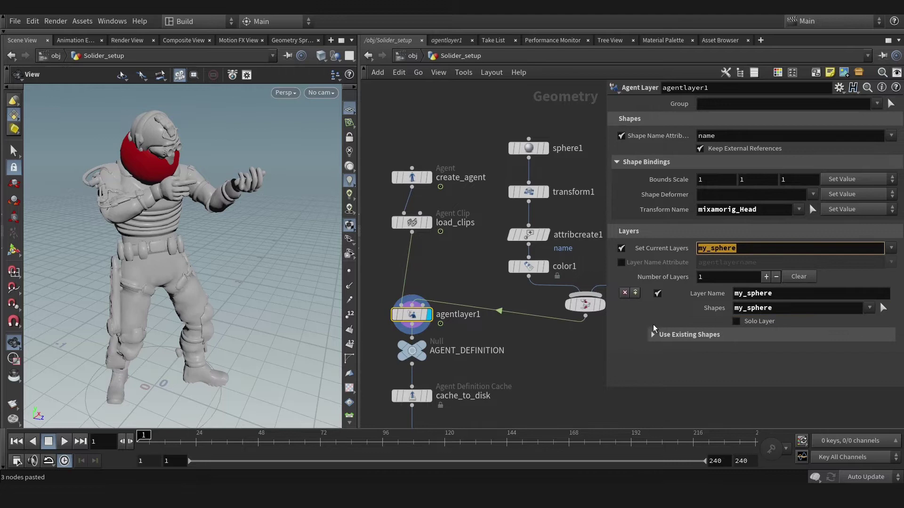
{"action": "left_click", "coordinate": [766, 276]}
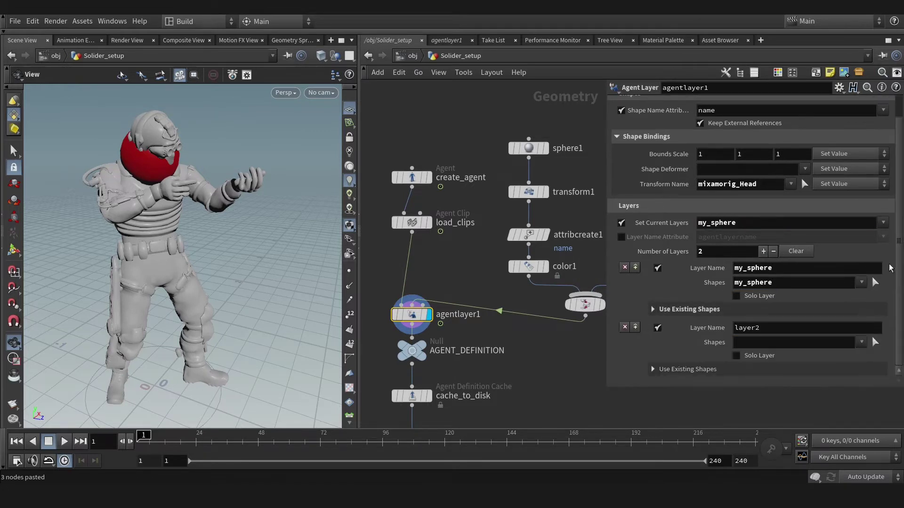
{"action": "left_click", "coordinate": [861, 342]}
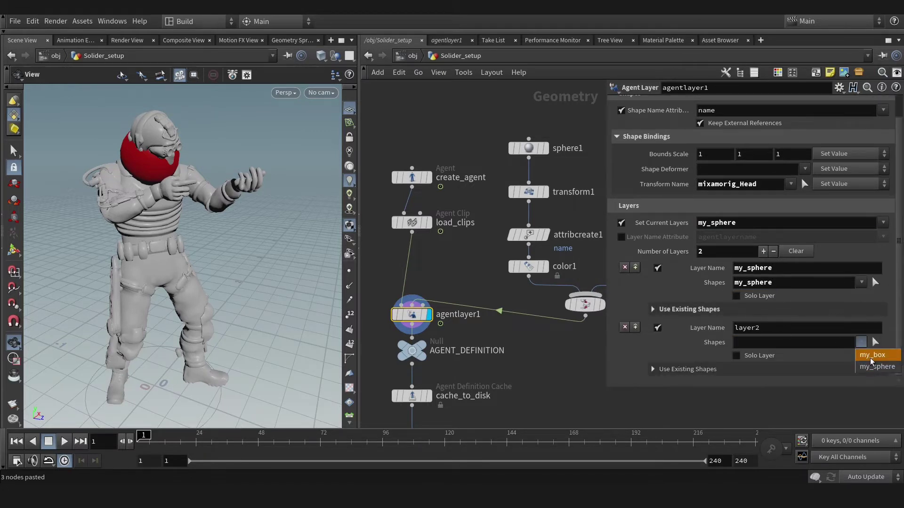
{"action": "left_click", "coordinate": [870, 356]}
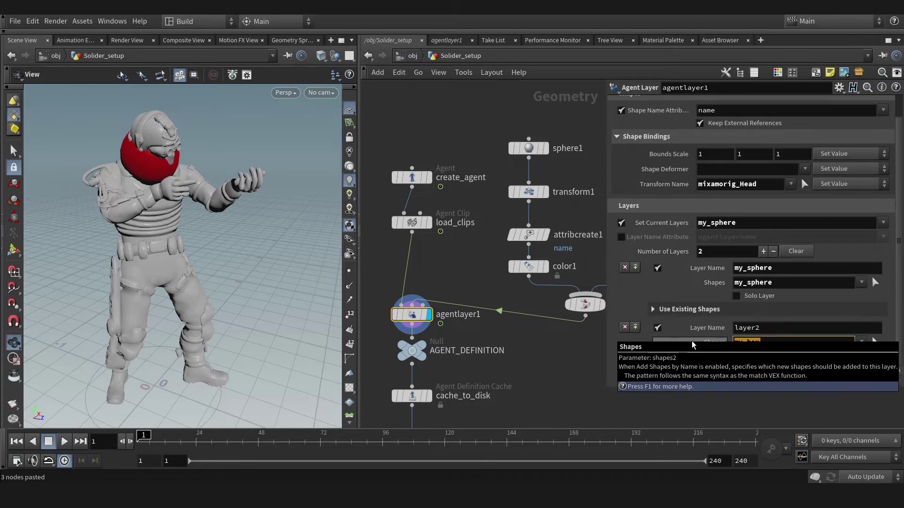
{"action": "double_click", "coordinate": [771, 328]}
{"action": "type", "text": "my_box"}
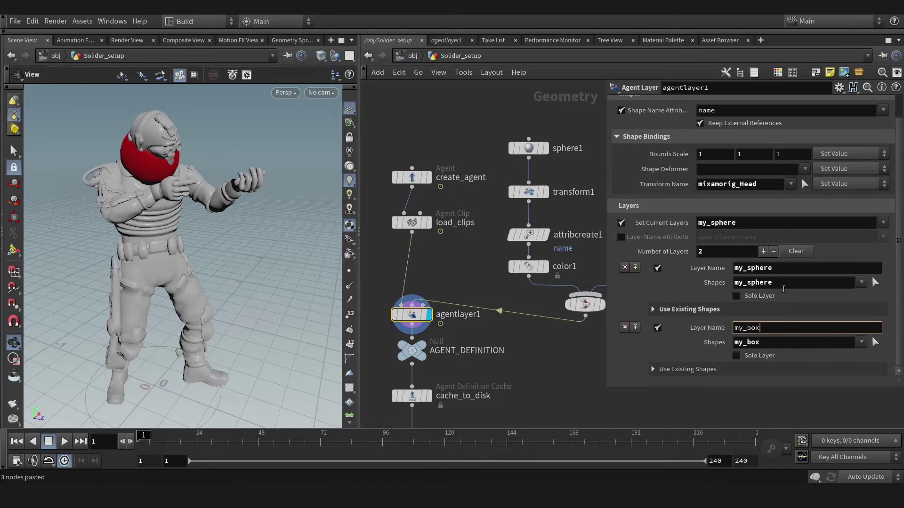
{"action": "left_click", "coordinate": [771, 223]}
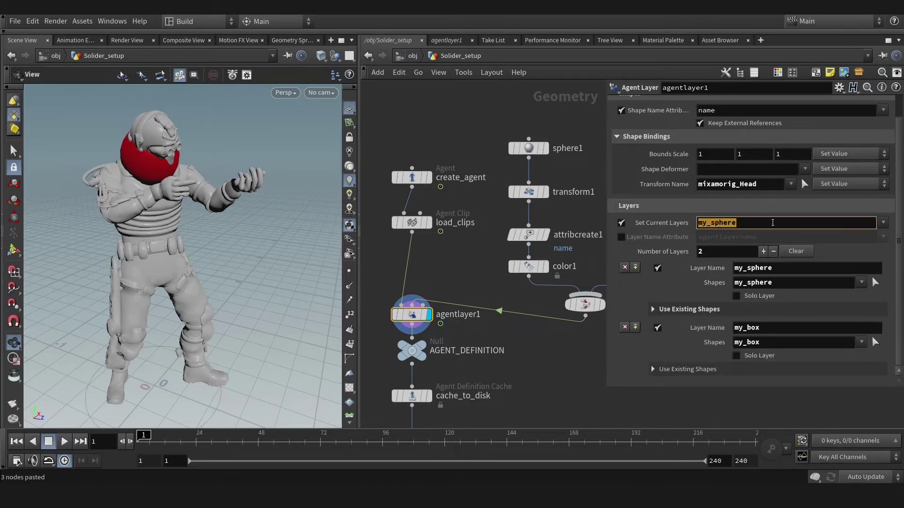
Preview my_box as current with existing shapes kept, then turn off Set Current Layers
{"action": "left_click", "coordinate": [884, 223]}
{"action": "left_click", "coordinate": [852, 242]}
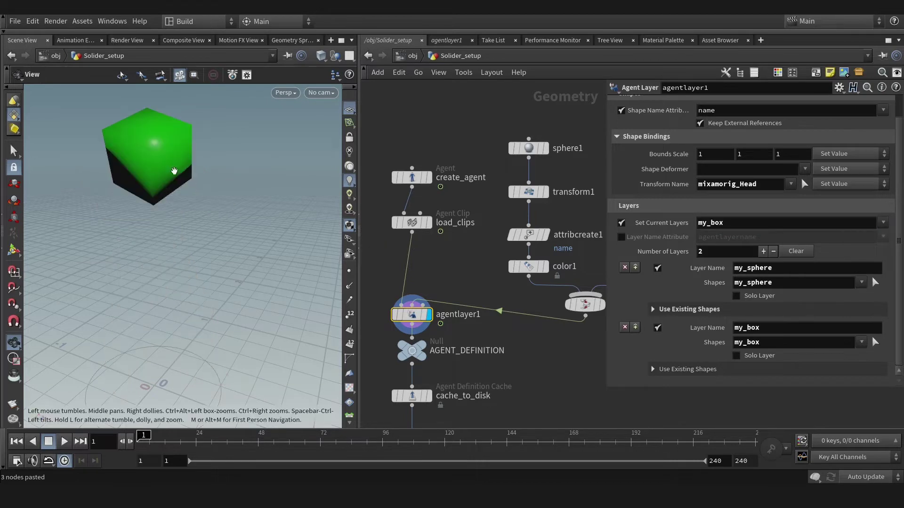
{"action": "left_click_drag", "start_coordinate": [174, 171], "coordinate": [198, 188]}
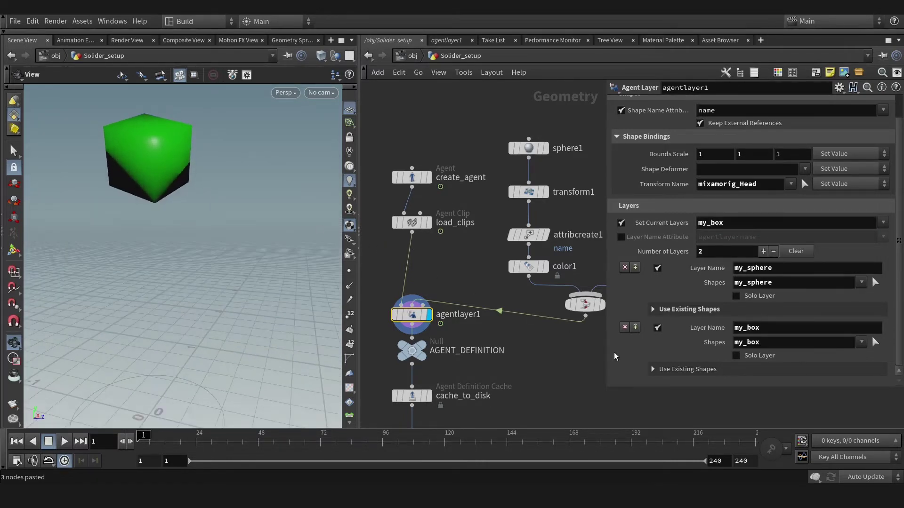
{"action": "left_click", "coordinate": [658, 369]}
{"action": "scroll", "coordinate": [657, 357], "scroll_direction": "down", "scroll_amount": 1}
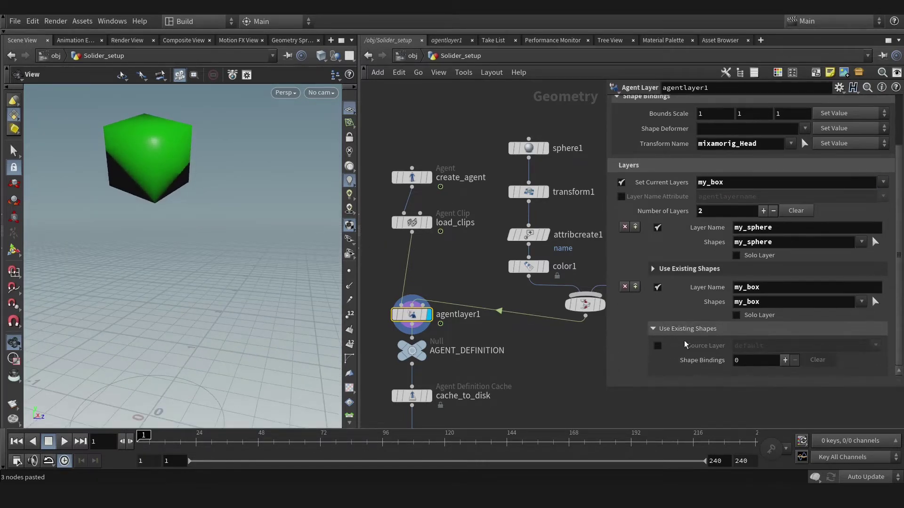
{"action": "left_click", "coordinate": [658, 346]}
{"action": "mouse_move", "coordinate": [178, 202]}
{"action": "left_mouse_down"}
{"action": "mouse_move", "coordinate": [149, 211]}
{"action": "mouse_move", "coordinate": [155, 216]}
{"action": "left_mouse_up"}
{"action": "left_click_drag", "start_coordinate": [144, 441], "coordinate": [271, 447]}
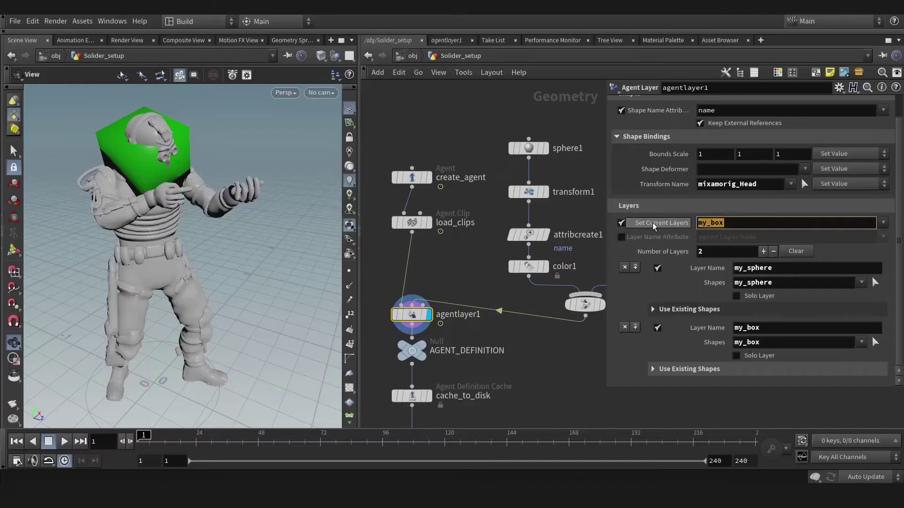
{"action": "left_click", "coordinate": [622, 223]}
{"action": "middle_click_drag", "start_coordinate": [482, 233], "coordinate": [487, 184]}
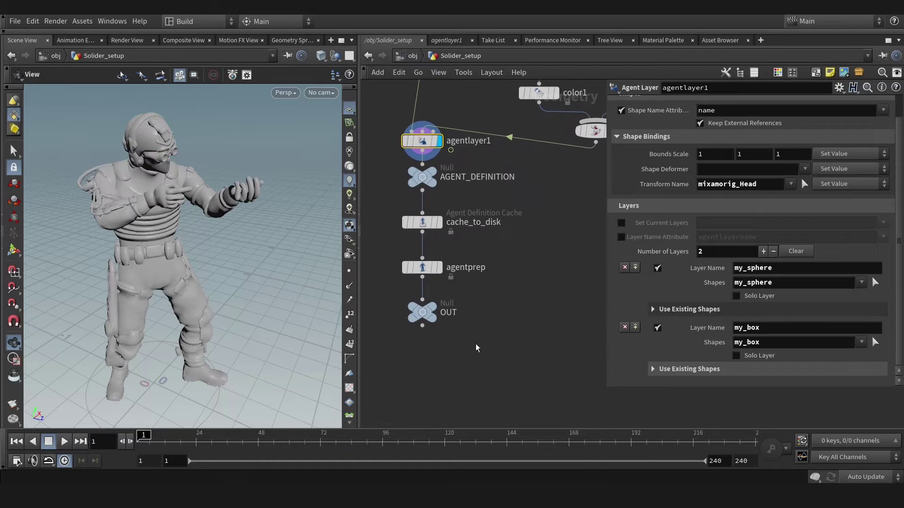
Add a Crowd Source node below OUT and display it in the viewport
{"action": "left_click_drag", "start_coordinate": [387, 173], "coordinate": [388, 174]}
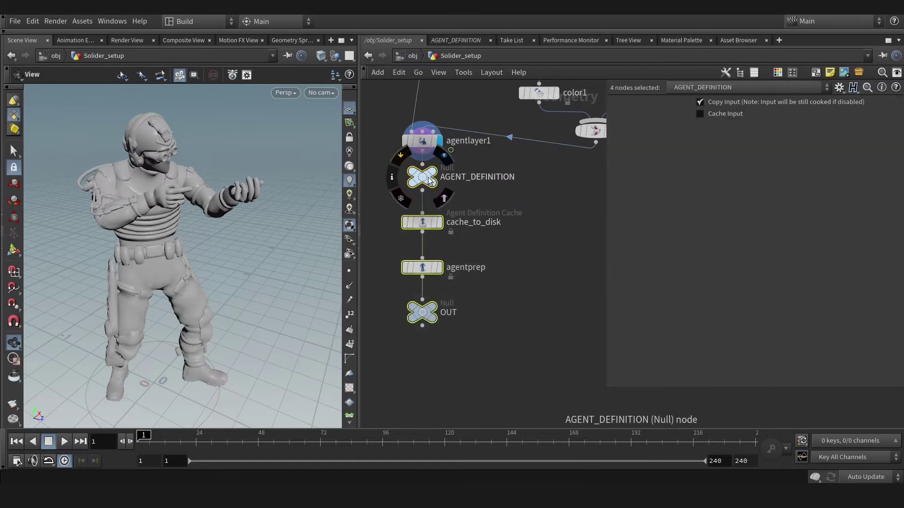
{"action": "key", "text": "Tab"}
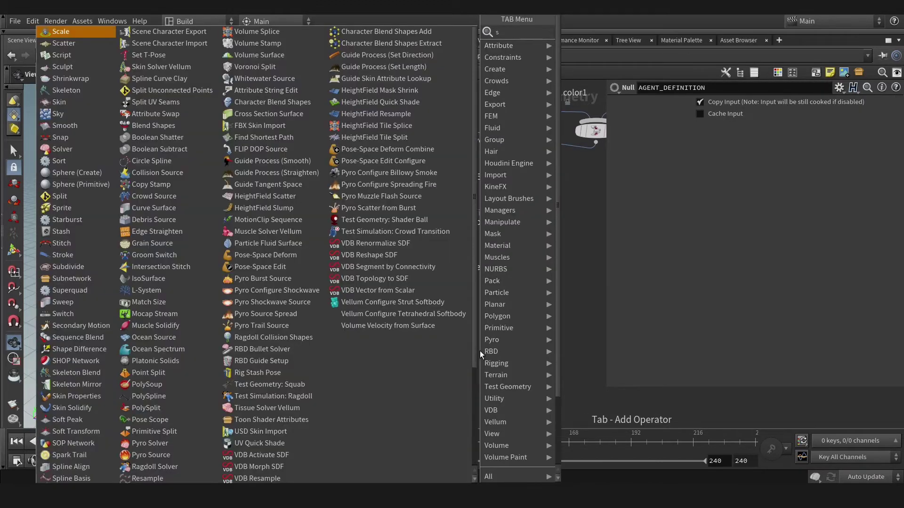
{"action": "type", "text": "sou"}
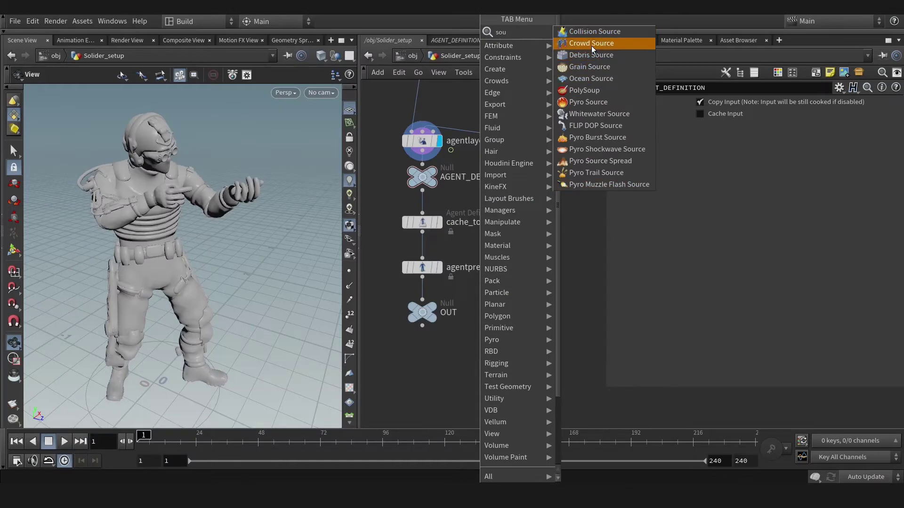
{"action": "left_click", "coordinate": [591, 44]}
{"action": "left_click", "coordinate": [425, 369]}
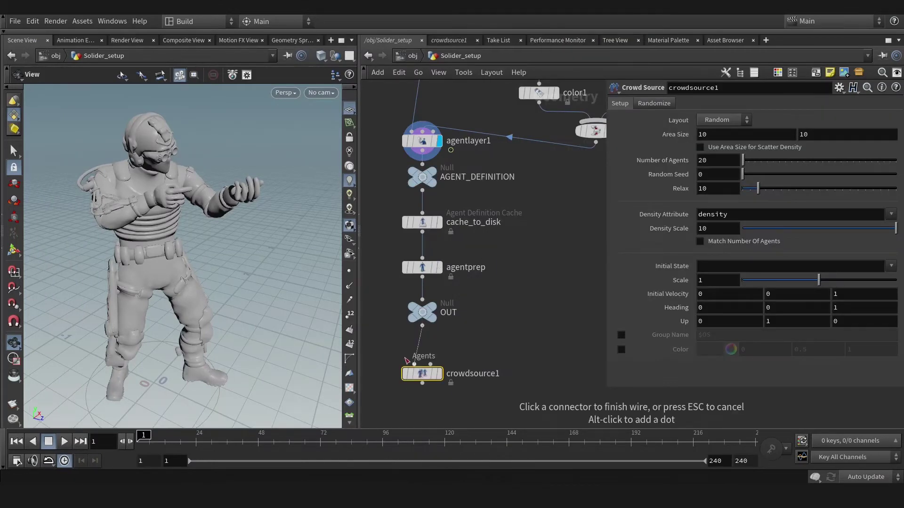
{"action": "left_click", "coordinate": [439, 374]}
{"action": "left_click_drag", "start_coordinate": [189, 264], "coordinate": [245, 266]}
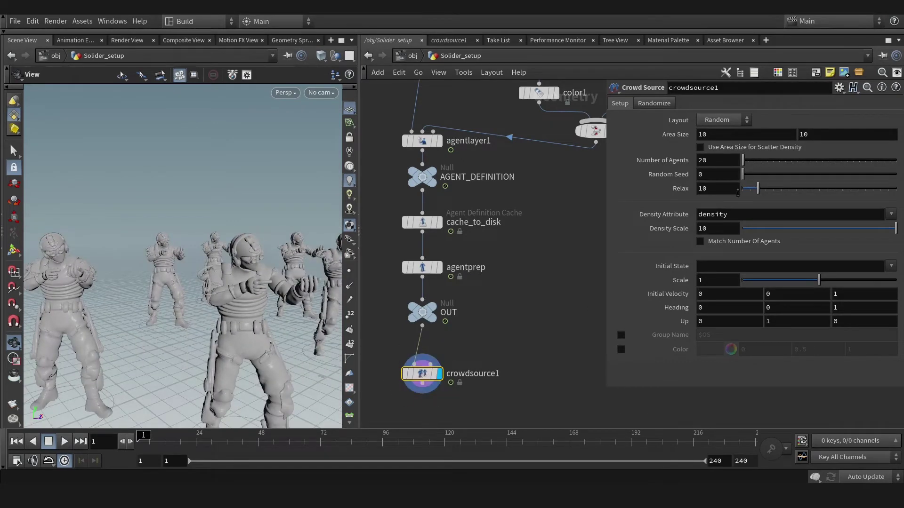
Randomize each agent's current layer between my_box and my_sphere
{"action": "left_click", "coordinate": [666, 104]}
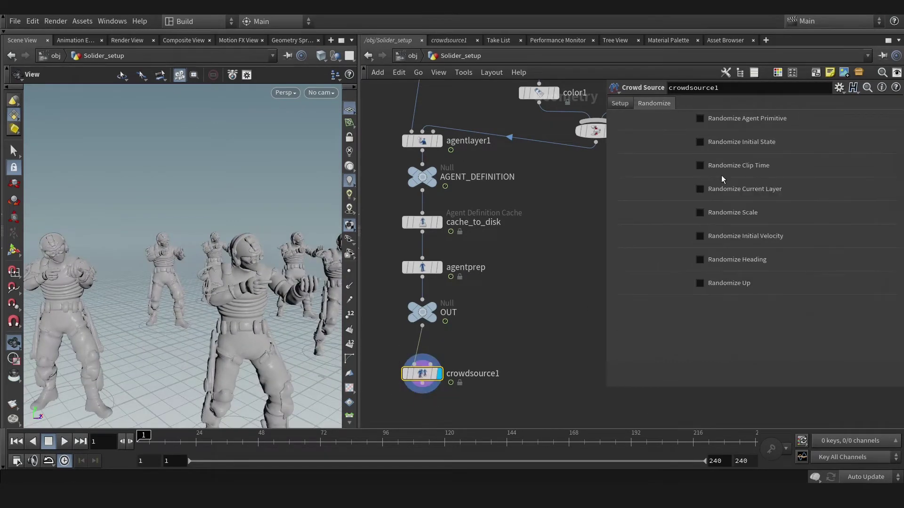
{"action": "left_click", "coordinate": [700, 189]}
{"action": "left_click", "coordinate": [763, 249]}
{"action": "left_click", "coordinate": [786, 266]}
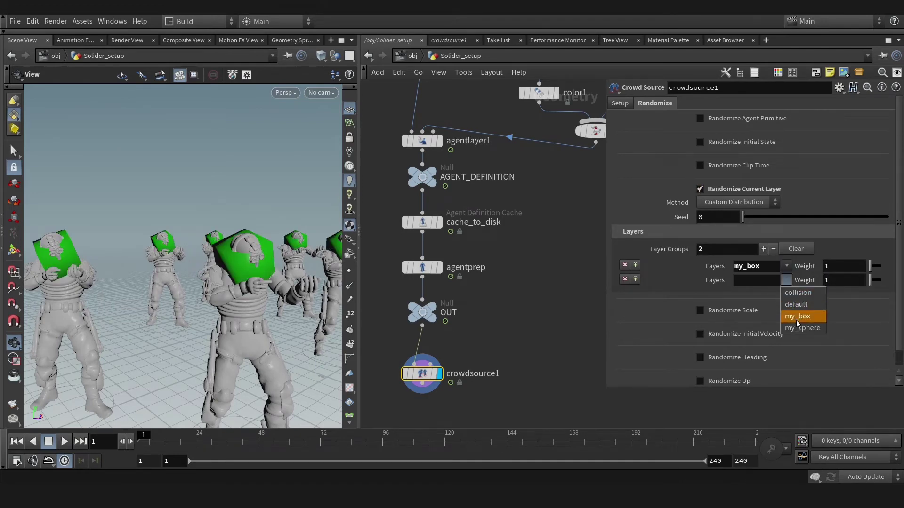
{"action": "left_click", "coordinate": [800, 328]}
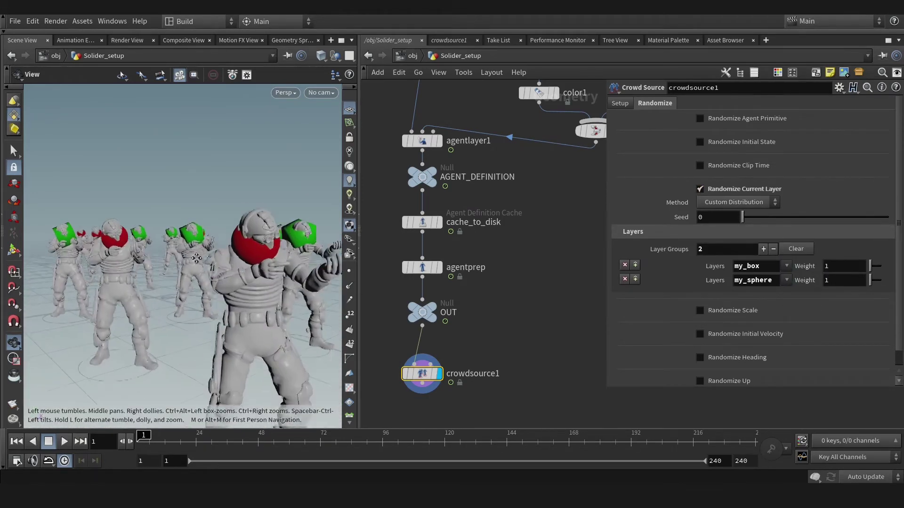
{"action": "mouse_move", "coordinate": [146, 442]}
{"action": "left_mouse_down"}
{"action": "mouse_move", "coordinate": [261, 448]}
{"action": "mouse_move", "coordinate": [219, 443]}
{"action": "left_mouse_up"}
Enable random clip time with a larger clip offset and a new seed
{"action": "left_click", "coordinate": [700, 165]}
{"action": "left_click_drag", "start_coordinate": [758, 208], "coordinate": [825, 193]}
{"action": "mouse_move", "coordinate": [160, 443]}
{"action": "left_mouse_down"}
{"action": "mouse_move", "coordinate": [143, 444]}
{"action": "mouse_move", "coordinate": [284, 442]}
{"action": "left_mouse_up"}
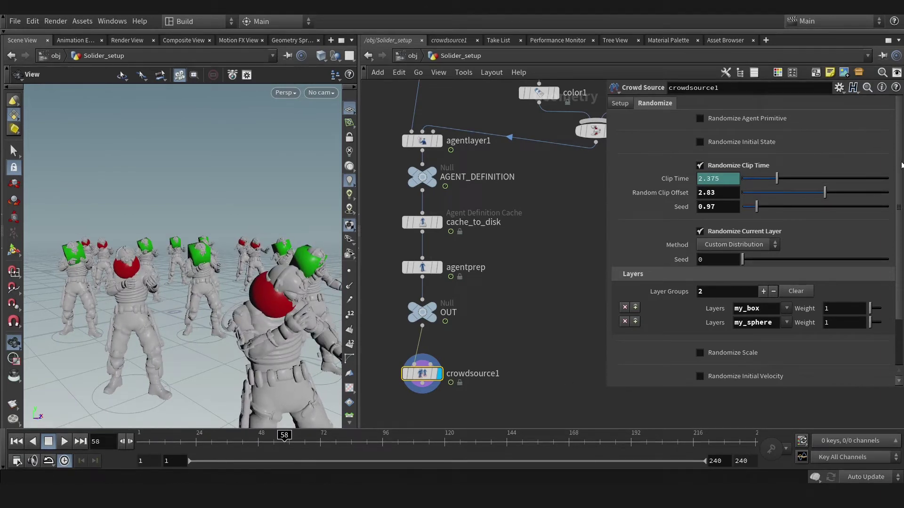
Randomize each agent's initial state between Firing and Reloading
{"action": "left_click", "coordinate": [768, 144]}
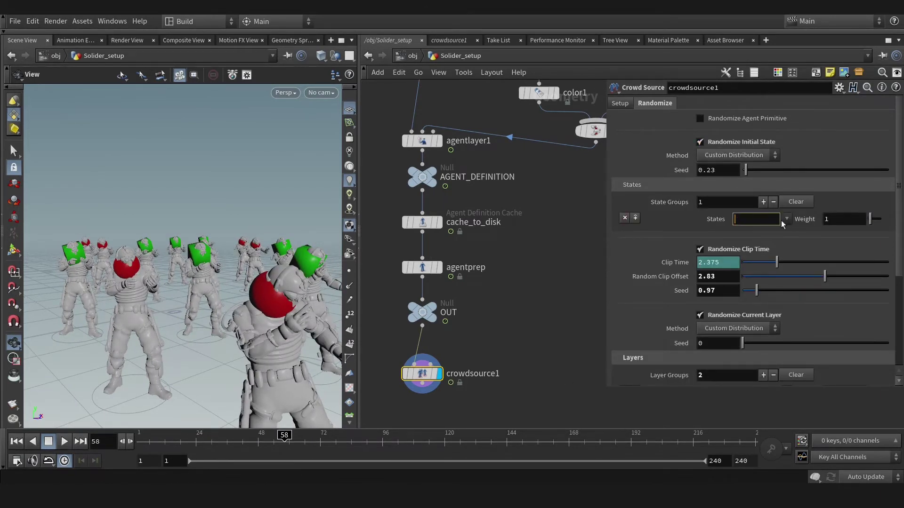
{"action": "left_click", "coordinate": [795, 231]}
{"action": "left_click", "coordinate": [763, 202]}
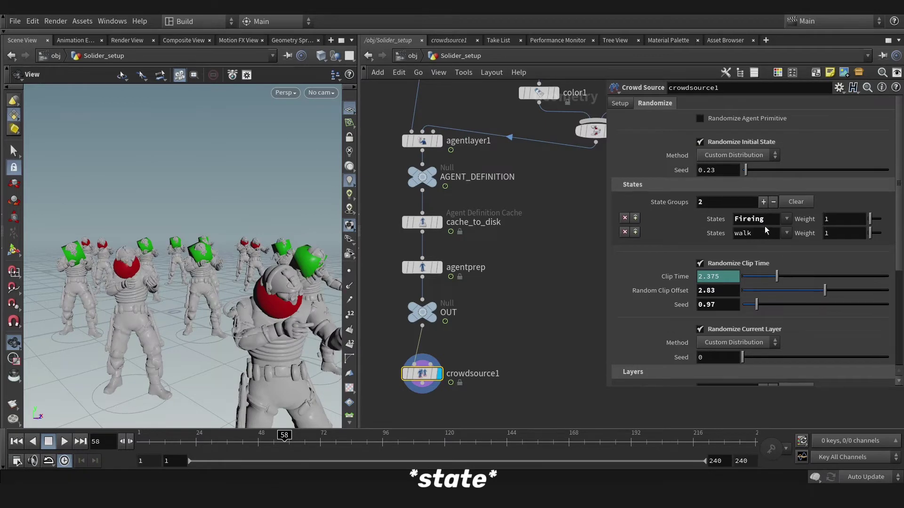
{"action": "left_click", "coordinate": [786, 233]}
{"action": "left_click", "coordinate": [800, 248]}
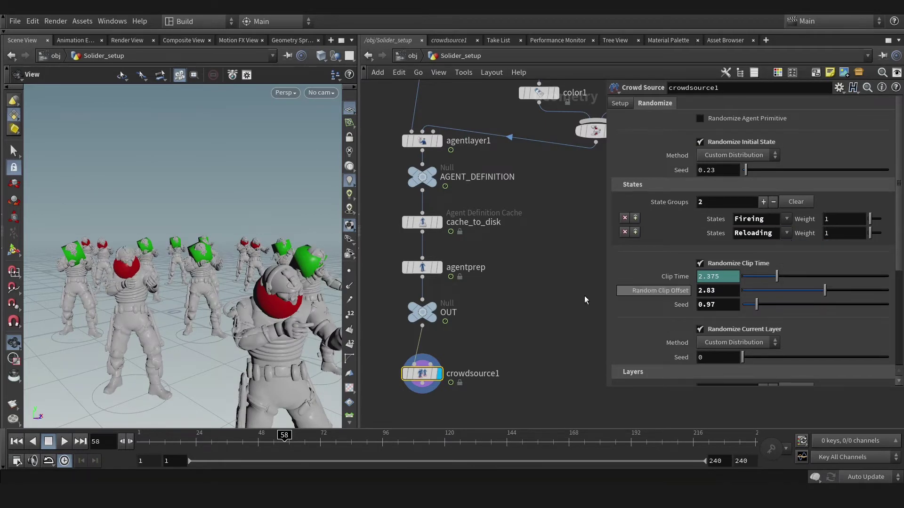
{"action": "left_click", "coordinate": [160, 442]}
{"action": "left_click_drag", "start_coordinate": [188, 330], "coordinate": [195, 274]}
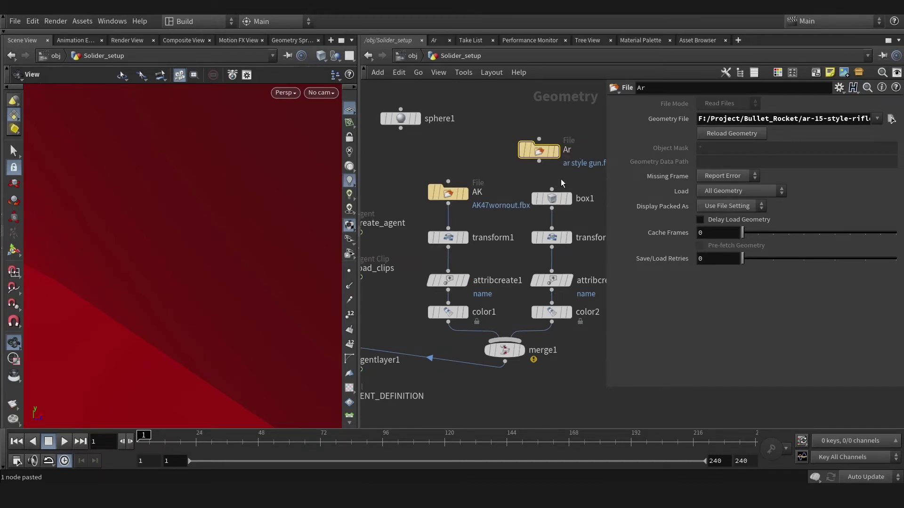
Replace the placeholder box1 with the Ar rifle File node feeding transform2
{"action": "left_click", "coordinate": [551, 198]}
{"action": "key", "text": "Delete"}
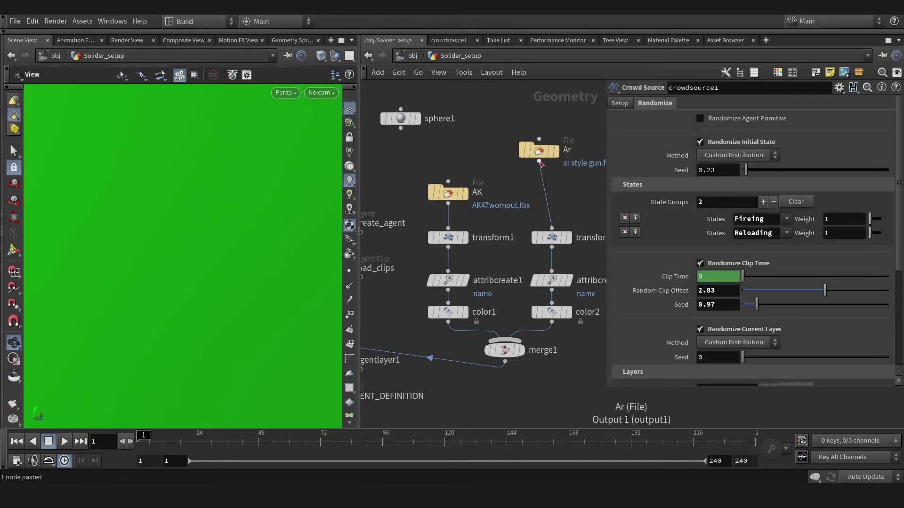
{"action": "left_click_drag", "start_coordinate": [539, 151], "coordinate": [551, 186]}
Set Uniform Scale to 1 on both transform2 (Ar rifle) and transform1 (AK)
{"action": "left_click", "coordinate": [454, 239]}
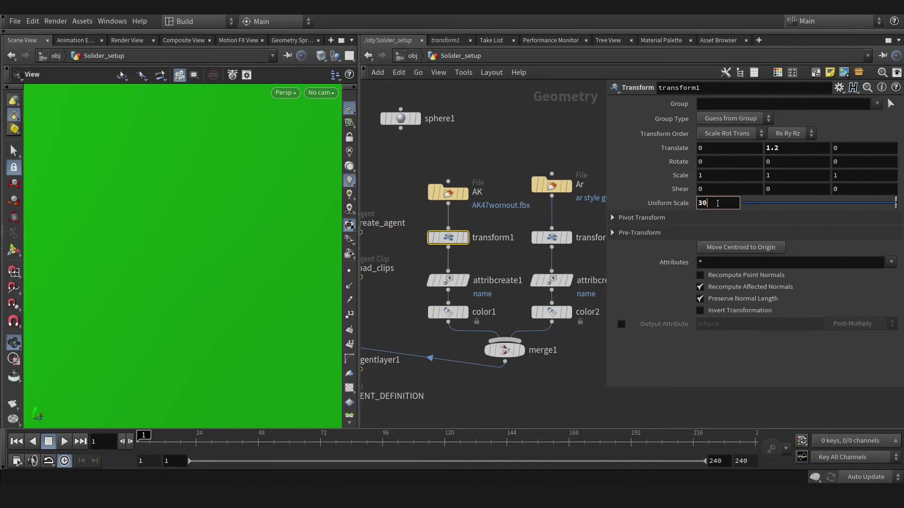
{"action": "left_click", "coordinate": [552, 239]}
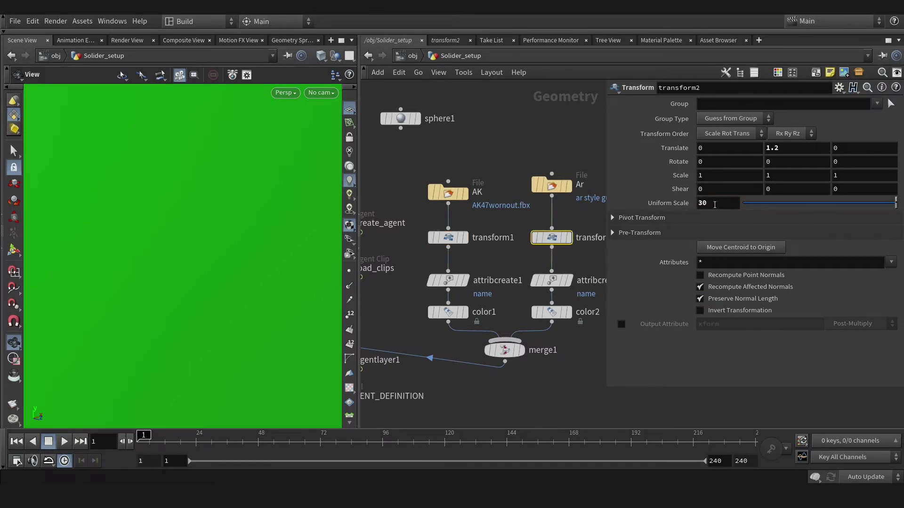
{"action": "key", "text": "Return"}
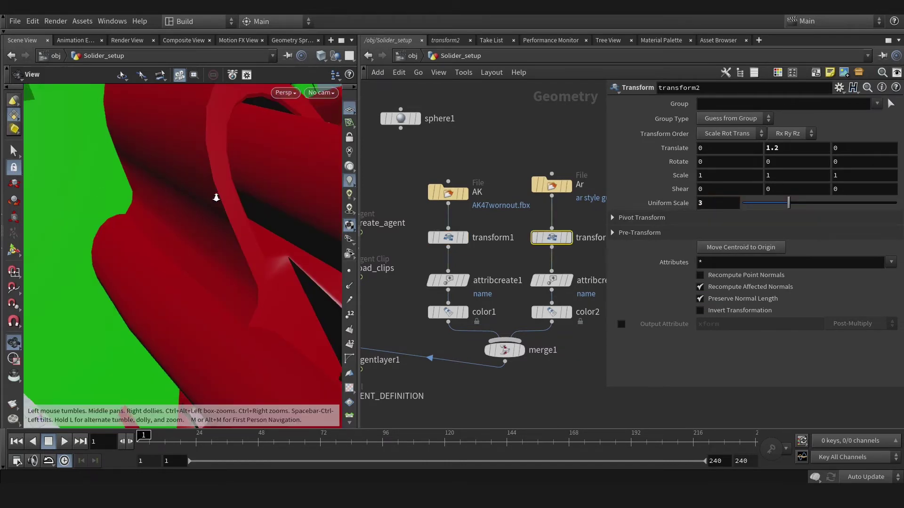
{"action": "mouse_move", "coordinate": [215, 195]}
{"action": "left_mouse_down"}
{"action": "mouse_move", "coordinate": [48, 183]}
{"action": "mouse_move", "coordinate": [245, 200]}
{"action": "left_mouse_up"}
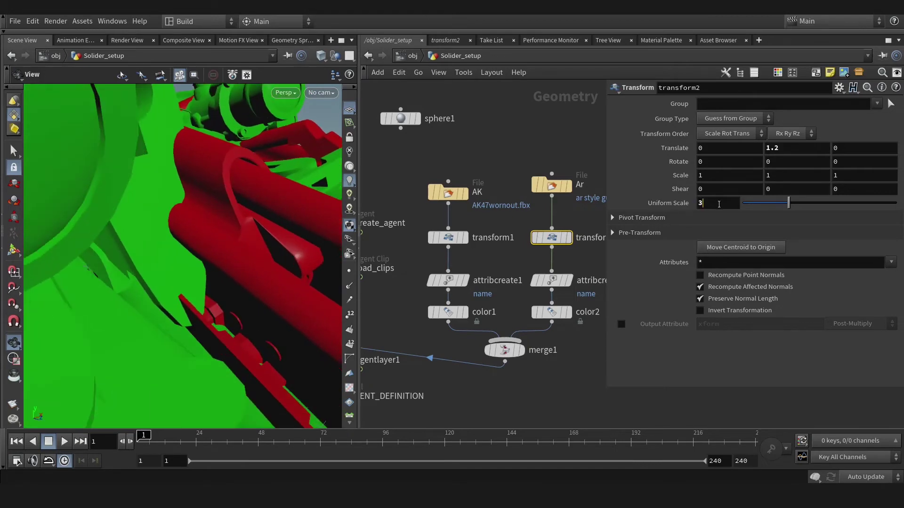
{"action": "type", "text": "1"}
{"action": "key", "text": "Return"}
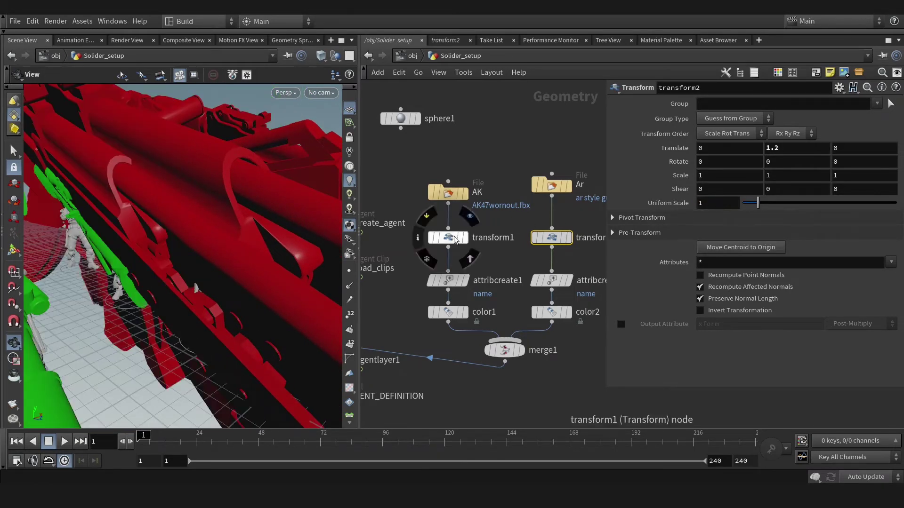
{"action": "left_click", "coordinate": [455, 240]}
{"action": "double_click", "coordinate": [713, 205]}
{"action": "type", "text": "1"}
{"action": "key", "text": "Return"}
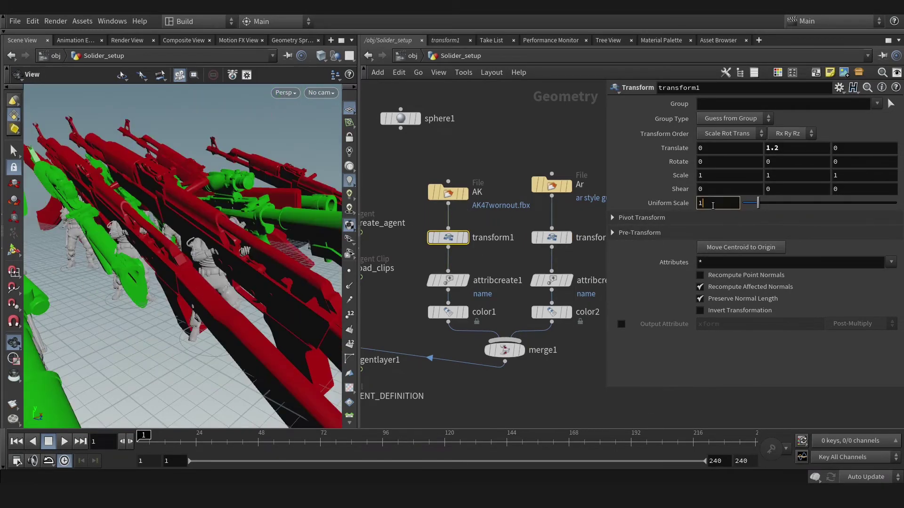
{"action": "middle_click_drag", "start_coordinate": [408, 249], "coordinate": [497, 197]}
Display agentlayer1 and enable Set Current Layers showing my_box
{"action": "left_click", "coordinate": [438, 307]}
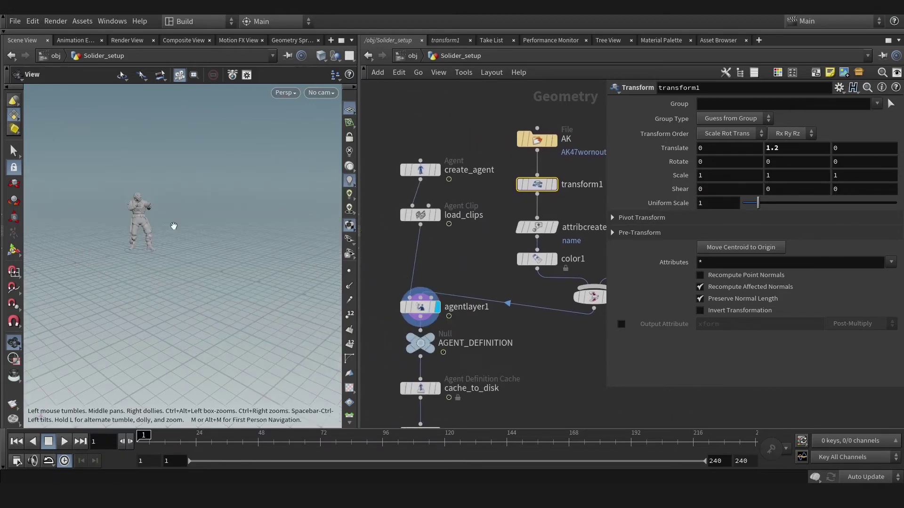
{"action": "scroll", "coordinate": [193, 214], "scroll_direction": "up", "scroll_amount": 3}
{"action": "scroll", "coordinate": [200, 219], "scroll_direction": "up", "scroll_amount": 3}
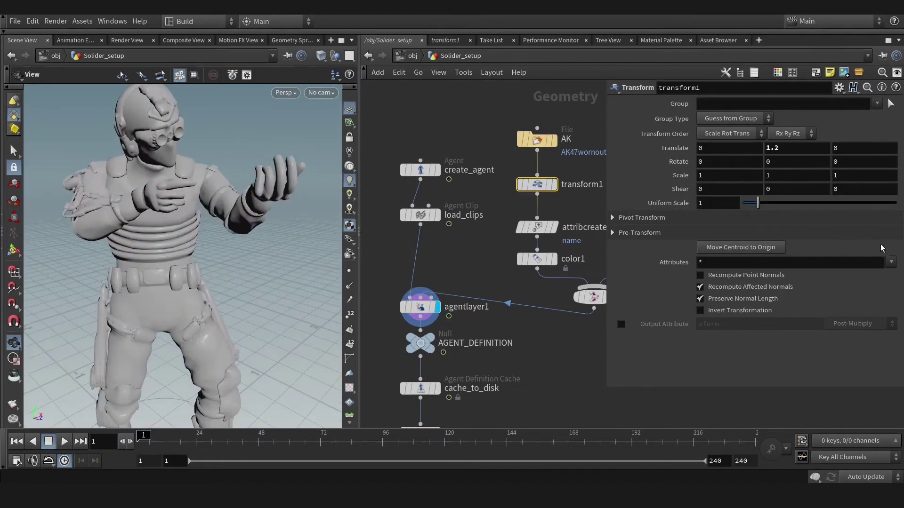
{"action": "scroll", "coordinate": [209, 228], "scroll_direction": "up", "scroll_amount": 3}
{"action": "scroll", "coordinate": [210, 227], "scroll_direction": "down", "scroll_amount": 3}
{"action": "left_click", "coordinate": [420, 307]}
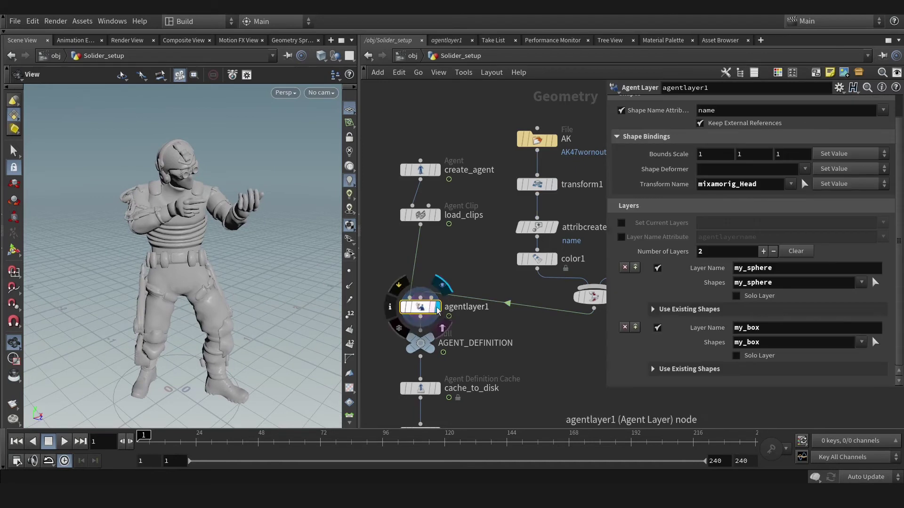
{"action": "scroll", "coordinate": [708, 292], "scroll_direction": "up", "scroll_amount": 2}
{"action": "scroll", "coordinate": [708, 292], "scroll_direction": "down", "scroll_amount": 2}
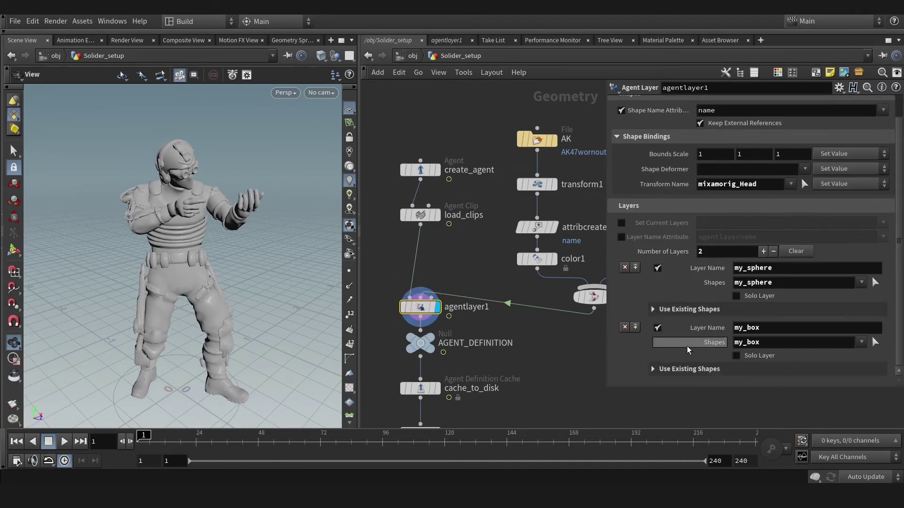
{"action": "left_click", "coordinate": [622, 222]}
{"action": "left_click", "coordinate": [883, 222]}
{"action": "left_click", "coordinate": [866, 241]}
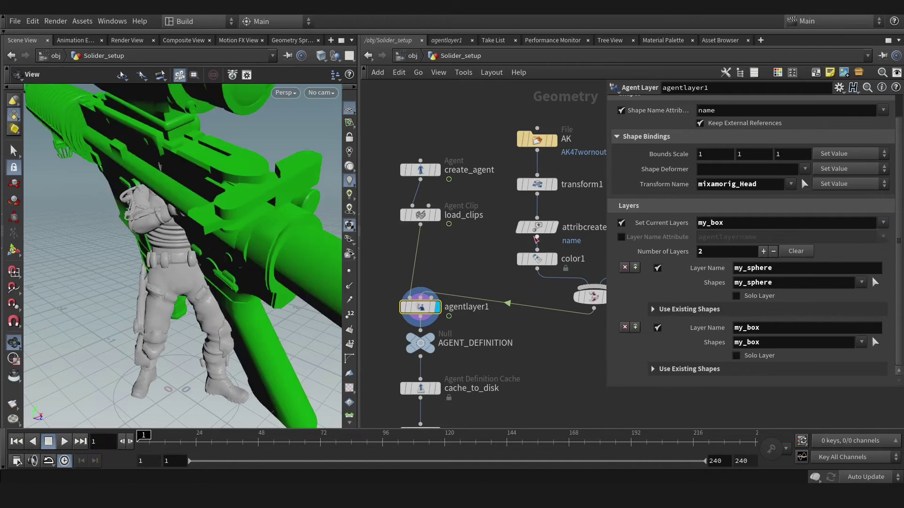
Lower transform2's Uniform Scale to 0.13 to shrink the green rifle
{"action": "middle_click_drag", "start_coordinate": [504, 244], "coordinate": [422, 248]}
{"action": "left_click", "coordinate": [558, 187]}
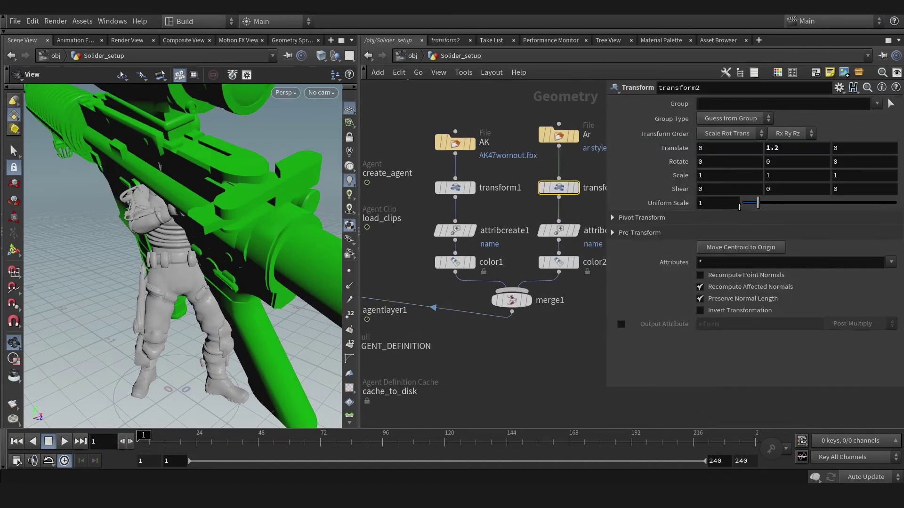
{"action": "left_click_drag", "start_coordinate": [758, 206], "coordinate": [747, 208]}
{"action": "mouse_move", "coordinate": [712, 204]}
{"action": "middle_mouse_down"}
{"action": "mouse_move", "coordinate": [607, 228]}
{"action": "mouse_move", "coordinate": [712, 208]}
{"action": "middle_mouse_up"}
Set the agent layer's Transform Name to mixamorig_RightHand
{"action": "middle_click_drag", "start_coordinate": [460, 287], "coordinate": [577, 282]}
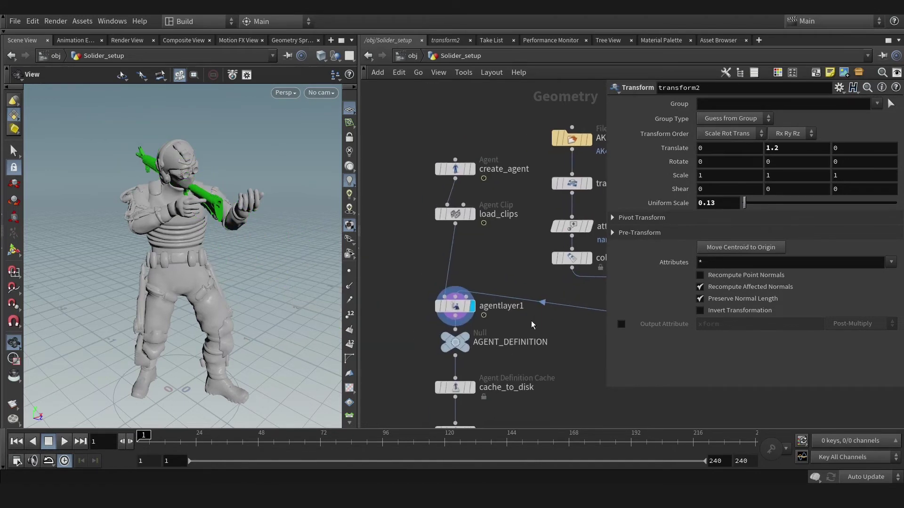
{"action": "left_click", "coordinate": [454, 306]}
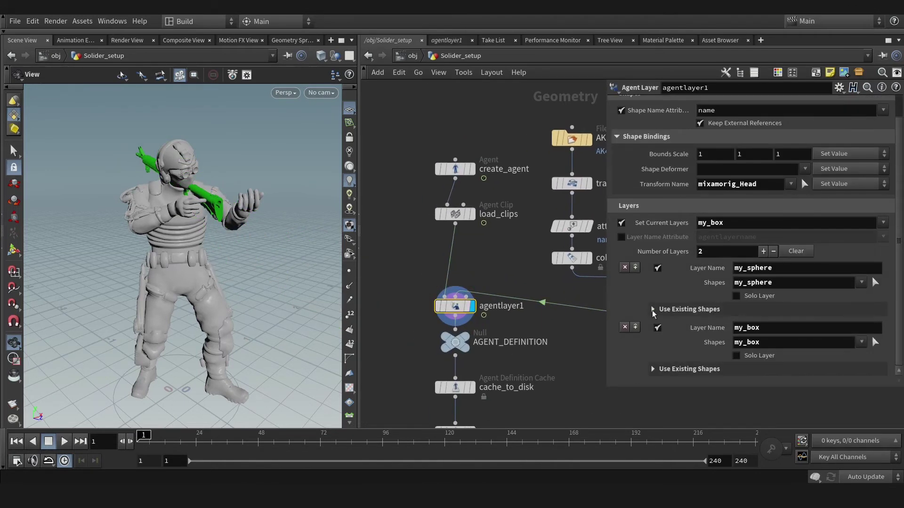
{"action": "left_click", "coordinate": [790, 185]}
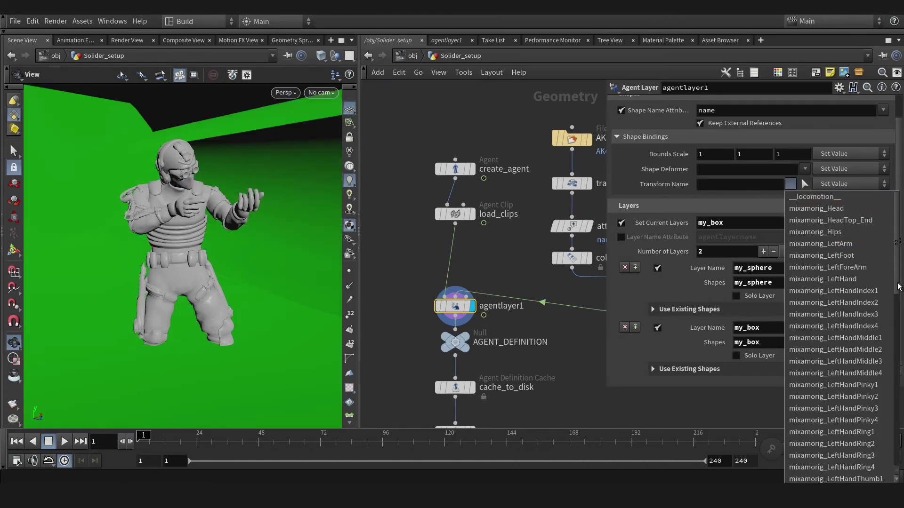
{"action": "scroll", "coordinate": [892, 306], "scroll_direction": "down", "scroll_amount": 6}
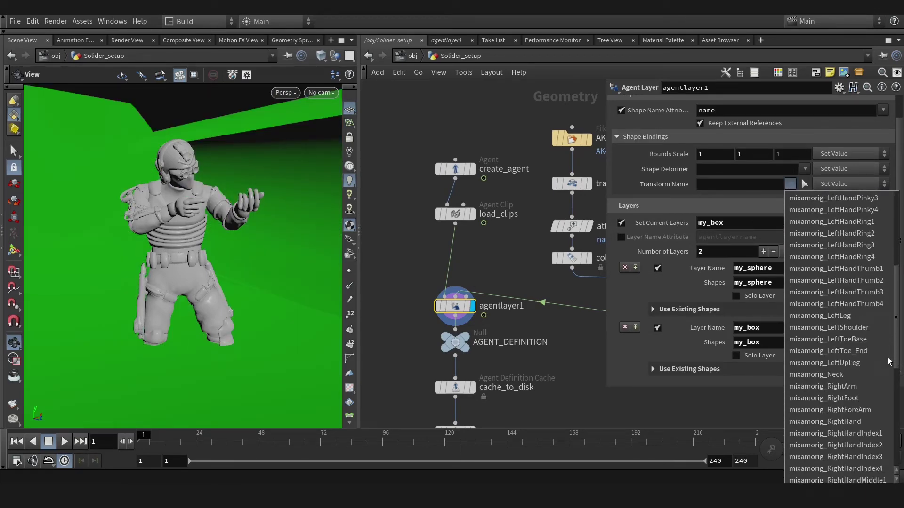
{"action": "left_click", "coordinate": [843, 421]}
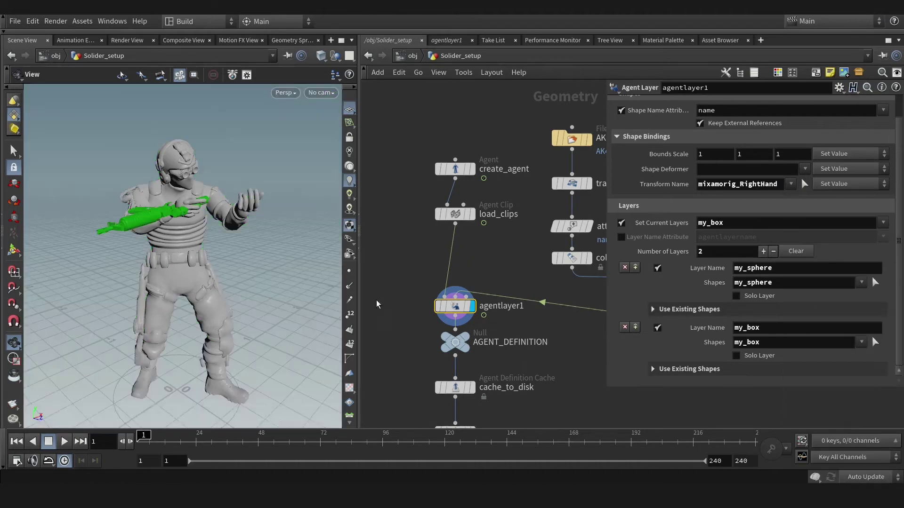
{"action": "left_click_drag", "start_coordinate": [151, 210], "coordinate": [197, 220]}
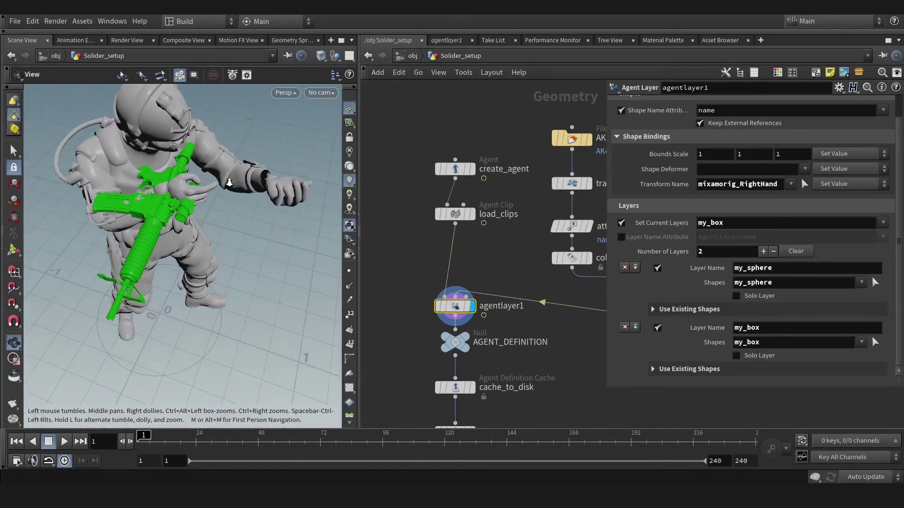
Rotate the green rifle on X and Y and translate it up into the hands
{"action": "middle_click_drag", "start_coordinate": [521, 269], "coordinate": [405, 264]}
{"action": "left_click", "coordinate": [560, 178]}
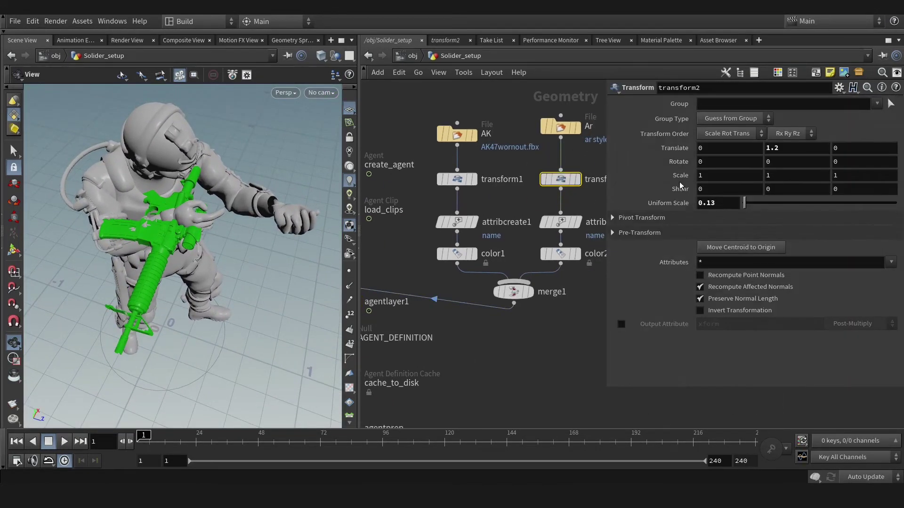
{"action": "middle_click_drag", "start_coordinate": [715, 161], "coordinate": [723, 164]}
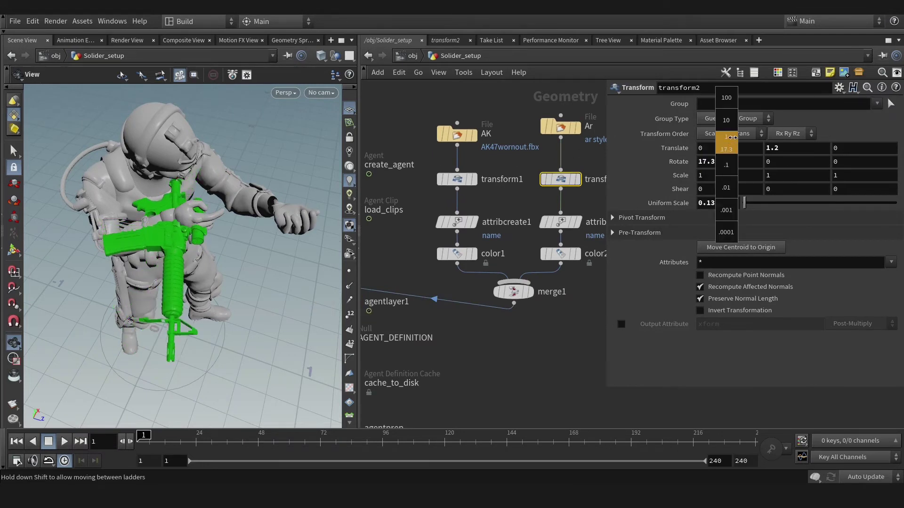
{"action": "middle_click_drag", "start_coordinate": [779, 161], "coordinate": [877, 143]}
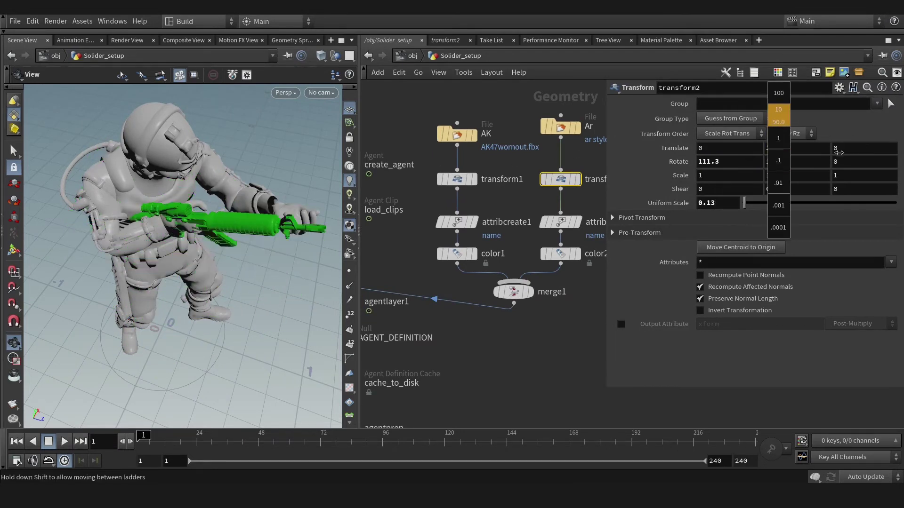
{"action": "middle_click_drag", "start_coordinate": [711, 147], "coordinate": [734, 123]}
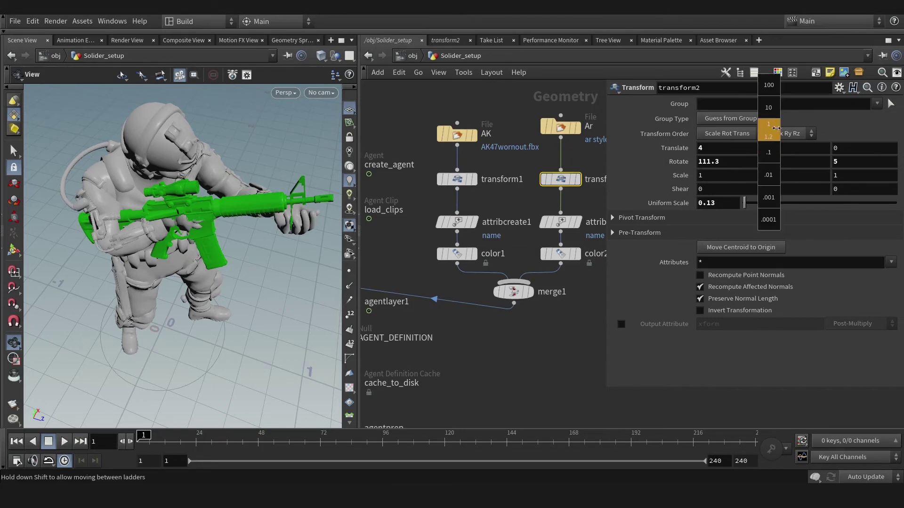
{"action": "mouse_move", "coordinate": [770, 147]}
{"action": "middle_mouse_down"}
{"action": "mouse_move", "coordinate": [755, 126]}
{"action": "mouse_move", "coordinate": [777, 126]}
{"action": "middle_mouse_up"}
{"action": "middle_click_drag", "start_coordinate": [835, 148], "coordinate": [847, 137]}
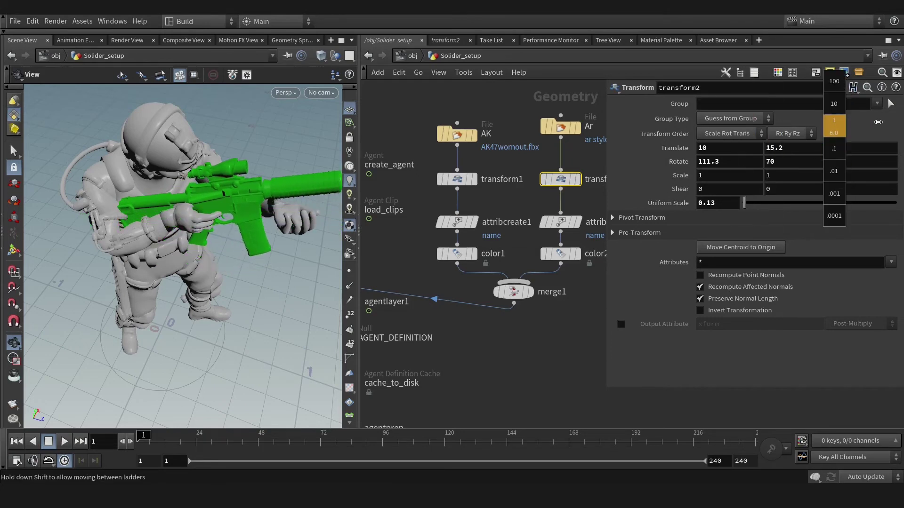
{"action": "middle_click_drag", "start_coordinate": [728, 203], "coordinate": [704, 226]}
Finalize at Translate 8.7/15.2/6, Rotate 111.3/70/22, Uniform Scale 0.1, checking the grip
{"action": "left_click_drag", "start_coordinate": [188, 258], "coordinate": [122, 254]}
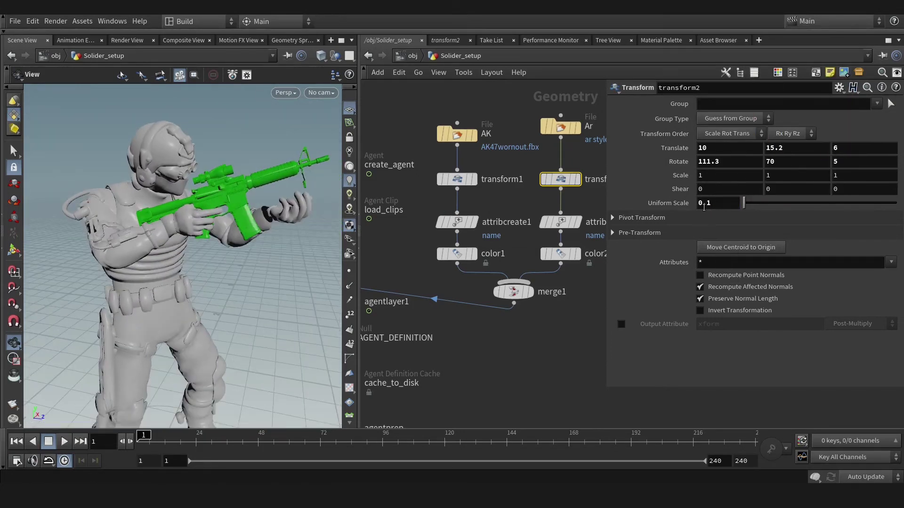
{"action": "middle_click_drag", "start_coordinate": [790, 161], "coordinate": [786, 139]}
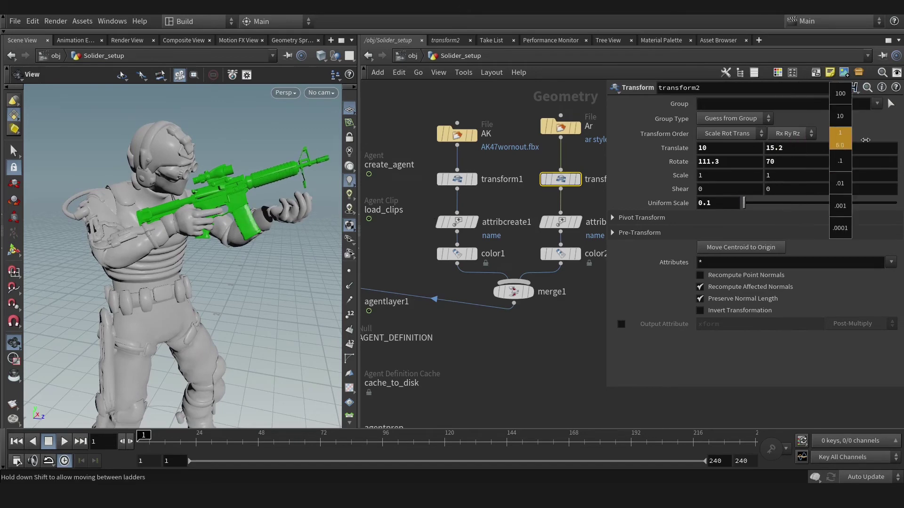
{"action": "middle_click_drag", "start_coordinate": [841, 162], "coordinate": [862, 139]}
{"action": "middle_click_drag", "start_coordinate": [725, 148], "coordinate": [697, 147]}
{"action": "mouse_move", "coordinate": [198, 263]}
{"action": "left_mouse_down"}
{"action": "mouse_move", "coordinate": [221, 264]}
{"action": "mouse_move", "coordinate": [188, 268]}
{"action": "left_mouse_up"}
{"action": "left_click_drag", "start_coordinate": [144, 437], "coordinate": [136, 438]}
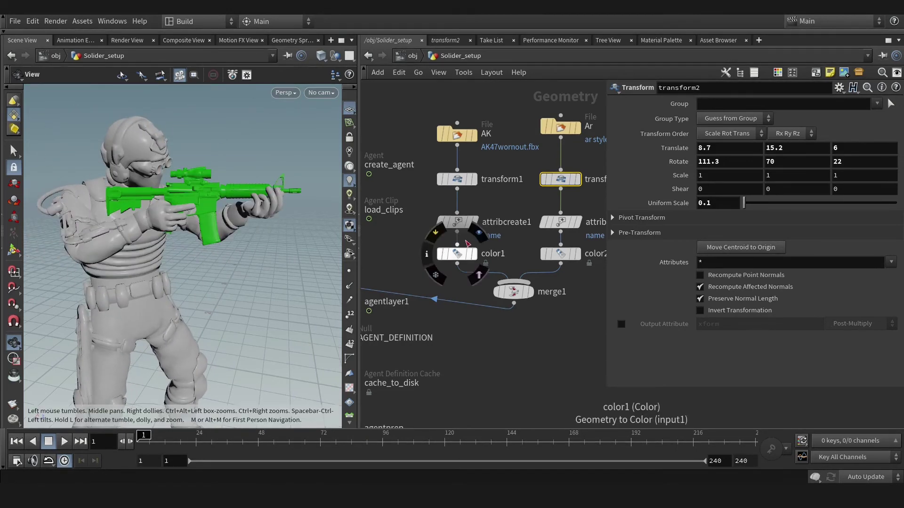
{"action": "middle_click_drag", "start_coordinate": [461, 264], "coordinate": [496, 258]}
Show the my_sphere layer and set transform1's Uniform Scale to 0.1
{"action": "left_click", "coordinate": [378, 296]}
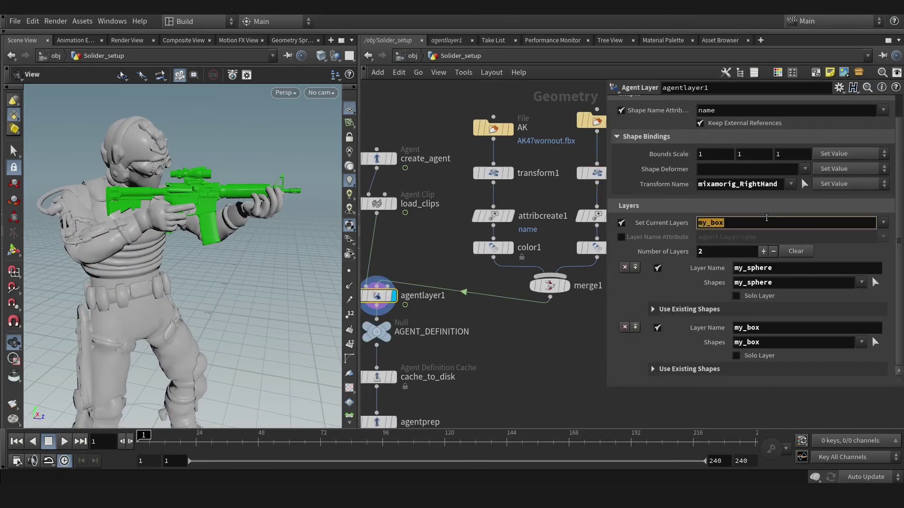
{"action": "left_click", "coordinate": [890, 225]}
{"action": "left_click", "coordinate": [858, 249]}
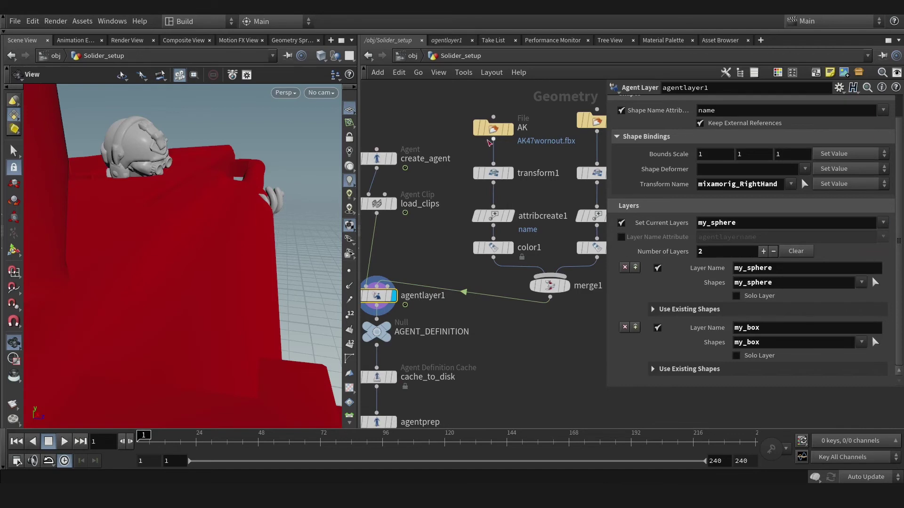
{"action": "left_click", "coordinate": [497, 179]}
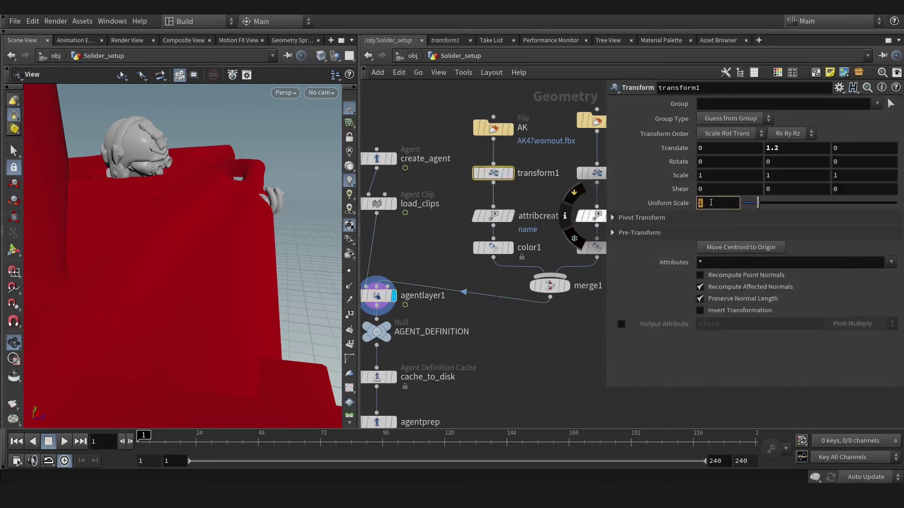
{"action": "type", "text": ".1"}
{"action": "key", "text": "Return"}
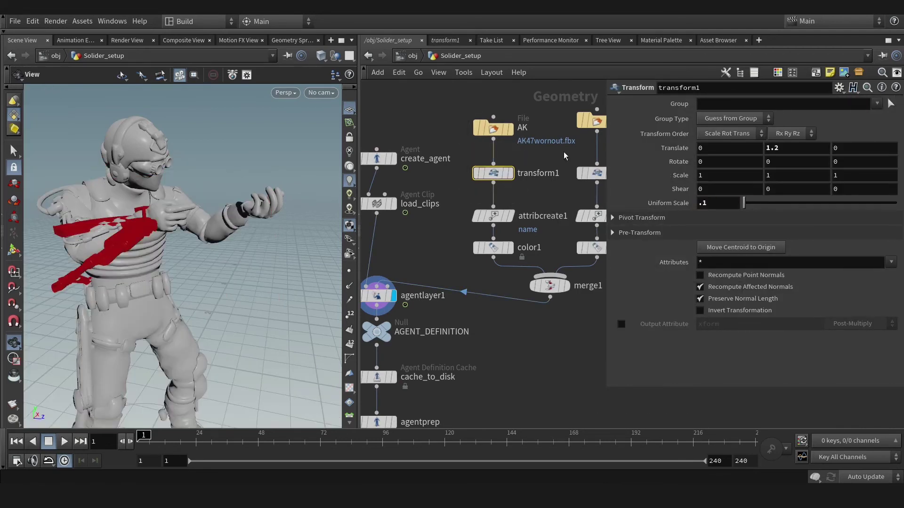
Replace transform1 with a copy of transform2 in the AK chain
{"action": "middle_click_drag", "start_coordinate": [589, 174], "coordinate": [554, 177]}
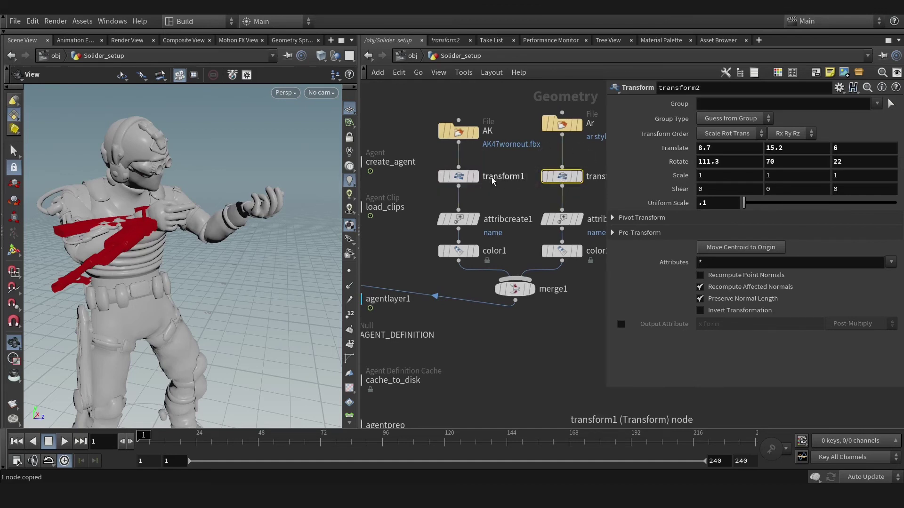
{"action": "left_click", "coordinate": [459, 178]}
{"action": "key", "text": "Delete"}
{"action": "left_click_drag", "start_coordinate": [422, 195], "coordinate": [456, 179]}
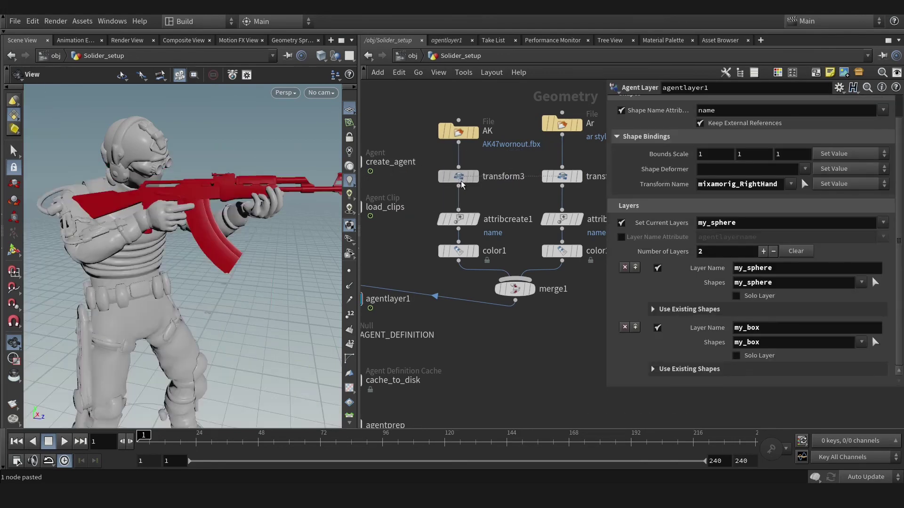
{"action": "left_click_drag", "start_coordinate": [252, 266], "coordinate": [250, 234]}
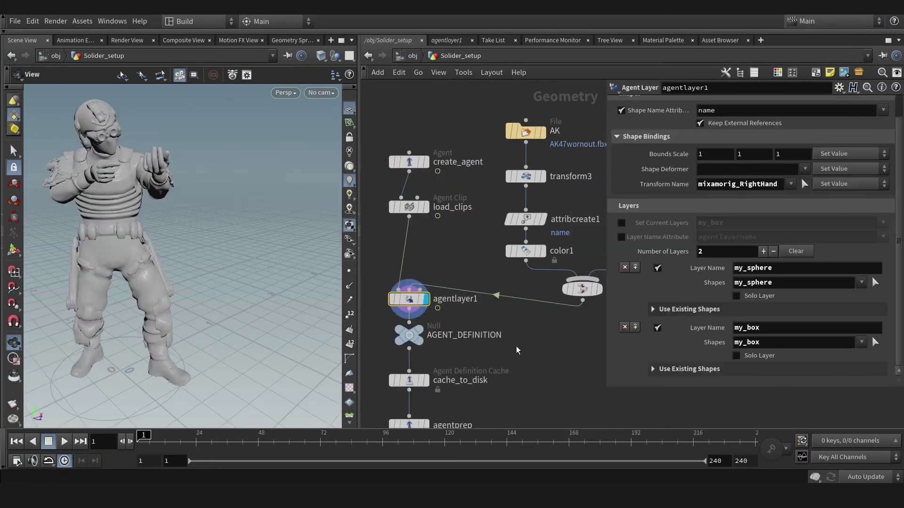
Display crowdsource1 and play the soldiers holding red AKs or green rifles
{"action": "middle_click_drag", "start_coordinate": [414, 292], "coordinate": [430, 111]}
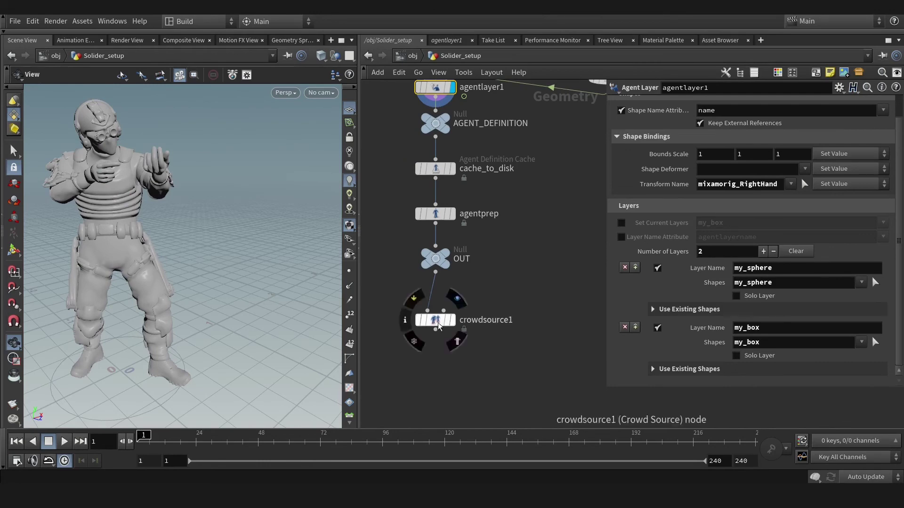
{"action": "left_click", "coordinate": [457, 298]}
{"action": "mouse_move", "coordinate": [198, 264]}
{"action": "left_mouse_down"}
{"action": "mouse_move", "coordinate": [223, 243]}
{"action": "mouse_move", "coordinate": [176, 249]}
{"action": "mouse_move", "coordinate": [209, 273]}
{"action": "left_mouse_up"}
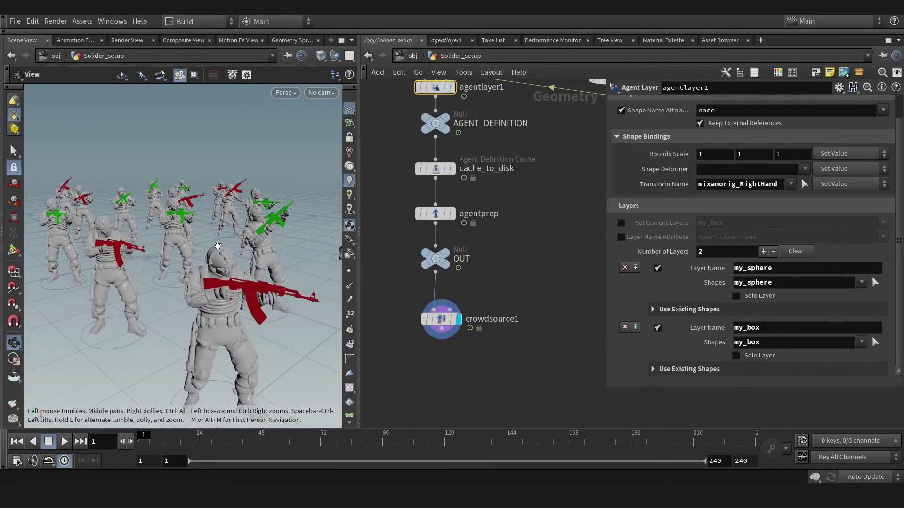
{"action": "left_click", "coordinate": [70, 442]}
{"action": "left_click_drag", "start_coordinate": [188, 268], "coordinate": [208, 260]}
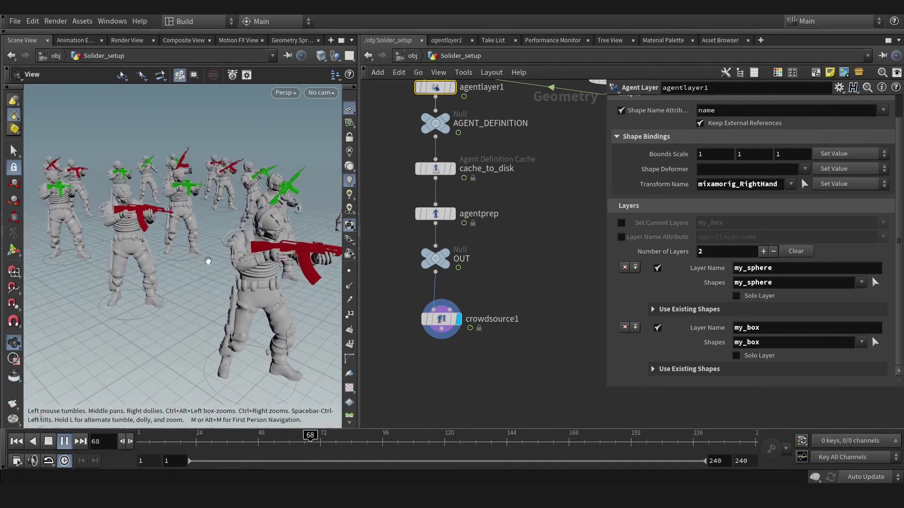